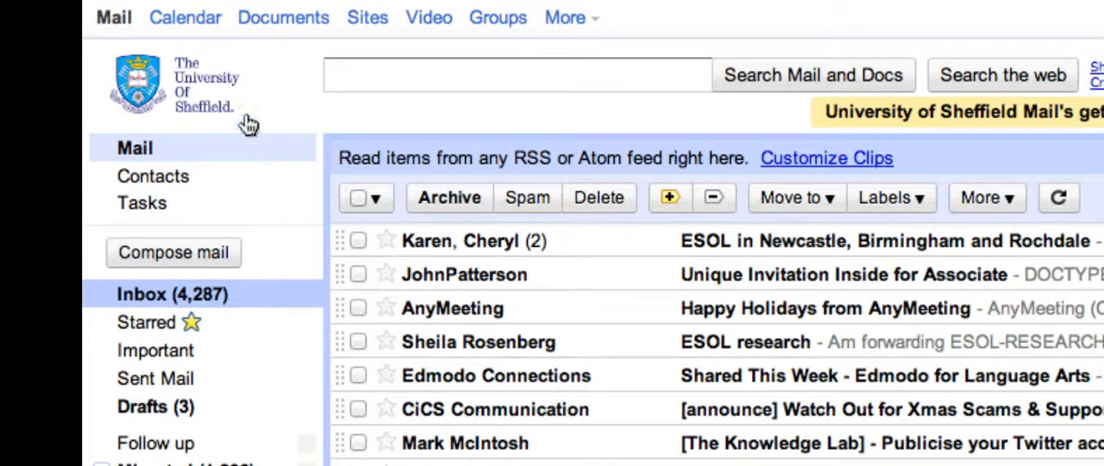
# Step: Switch from the mailbox to Documents and create a new form
pyautogui.click(283, 22)
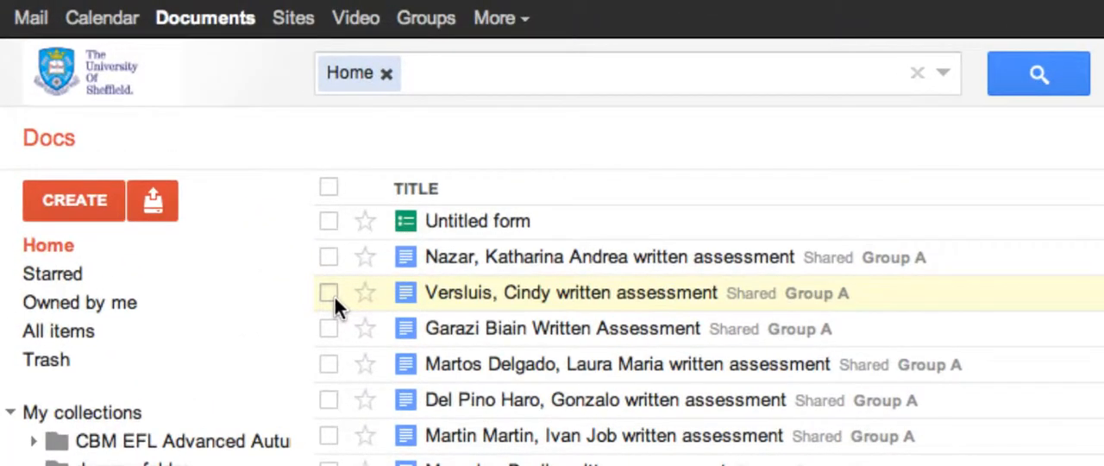
pyautogui.click(73, 202)
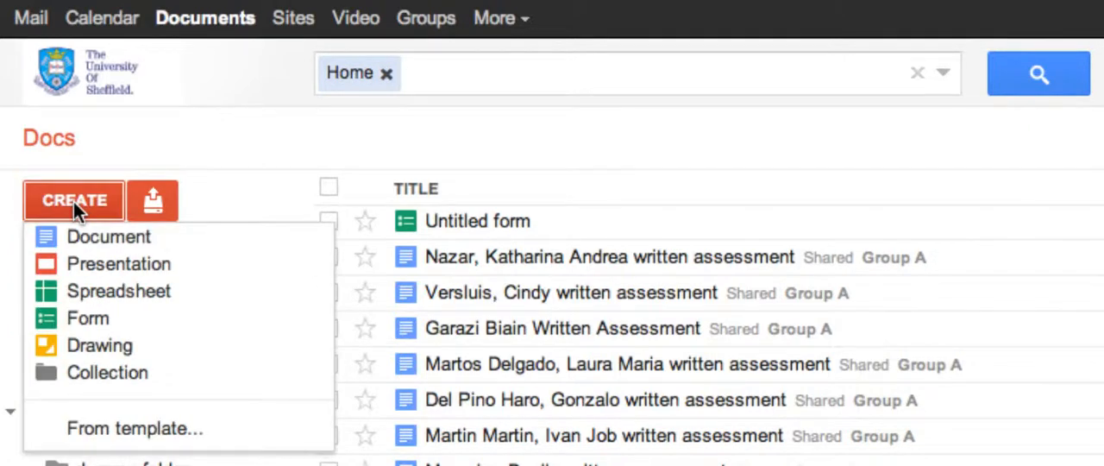
pyautogui.click(94, 319)
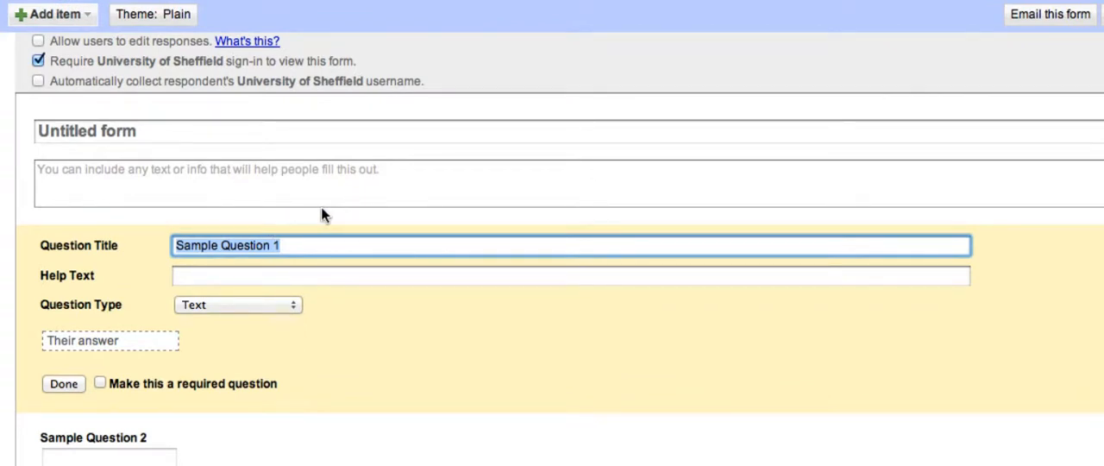
# Step: Replace the form's default title with "Survey on Coffee"
pyautogui.click(138, 130)
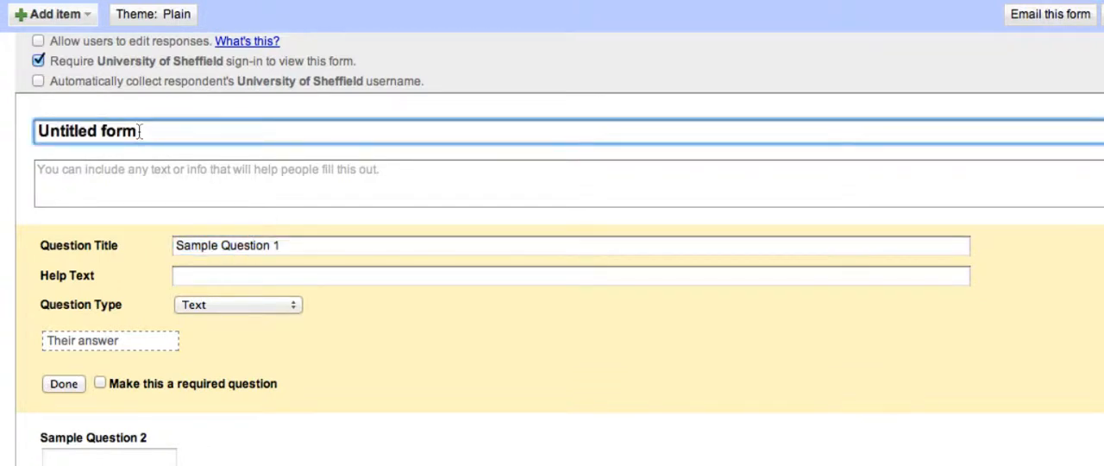
pyautogui.moveTo(138, 130); pyautogui.dragTo(38, 130)
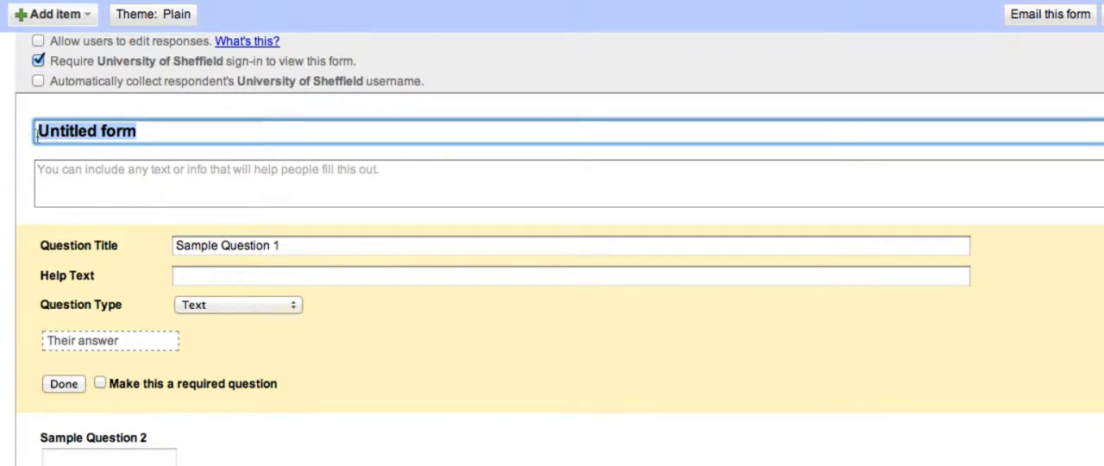
pyautogui.write('Suver')
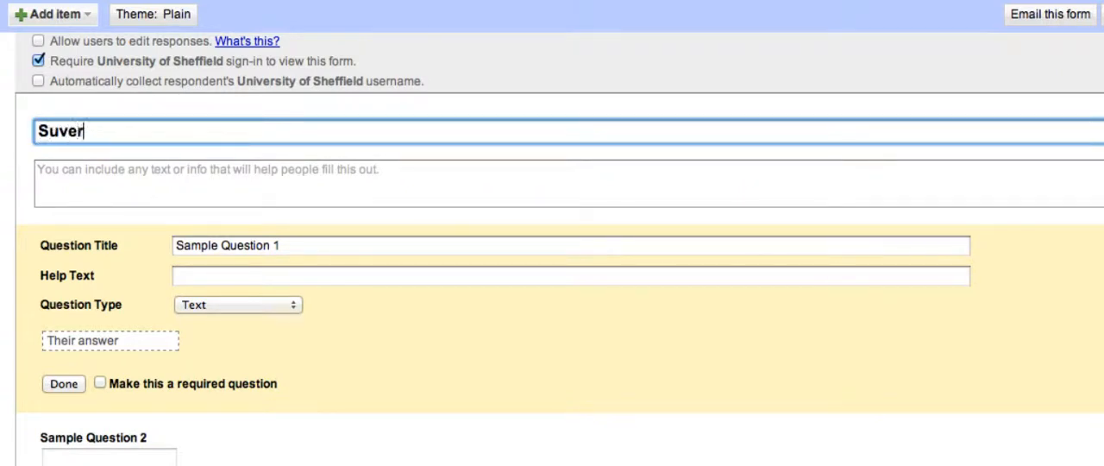
pyautogui.press('BackSpace')
pyautogui.press('BackSpace')
pyautogui.press('BackSpace')
pyautogui.write('rvey on Coffee')
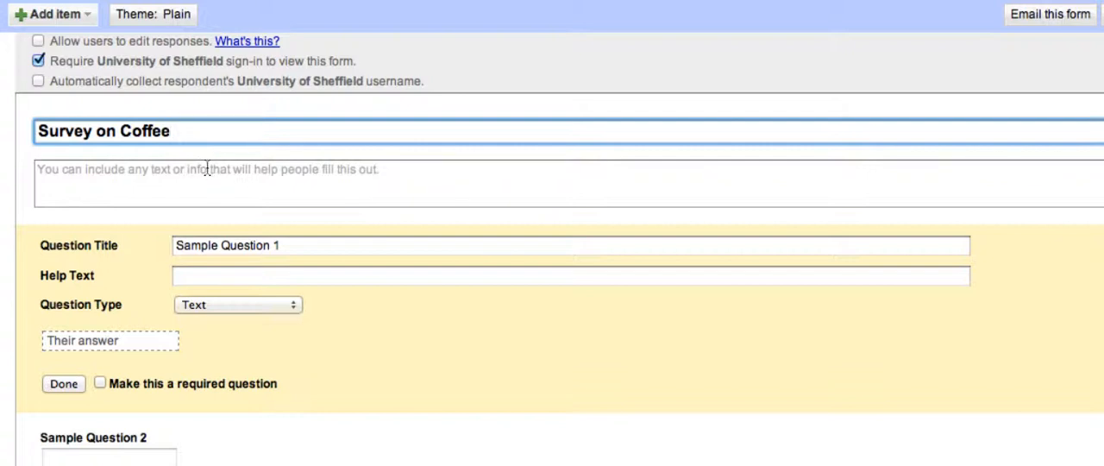
# Step: Enter the form description "please be as honest as possible" and stop requiring University of Sheffield sign-in to view the form
pyautogui.click(207, 168)
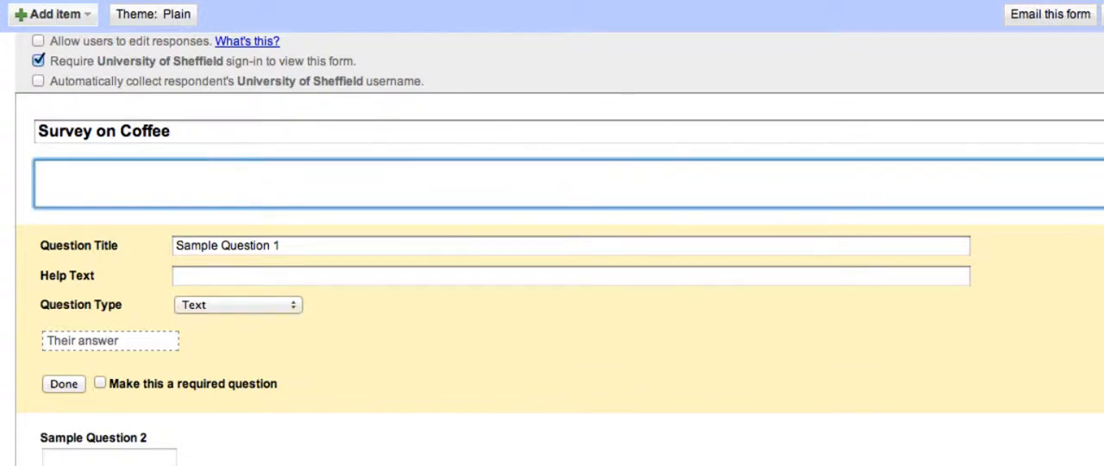
pyautogui.write('please be as hon')
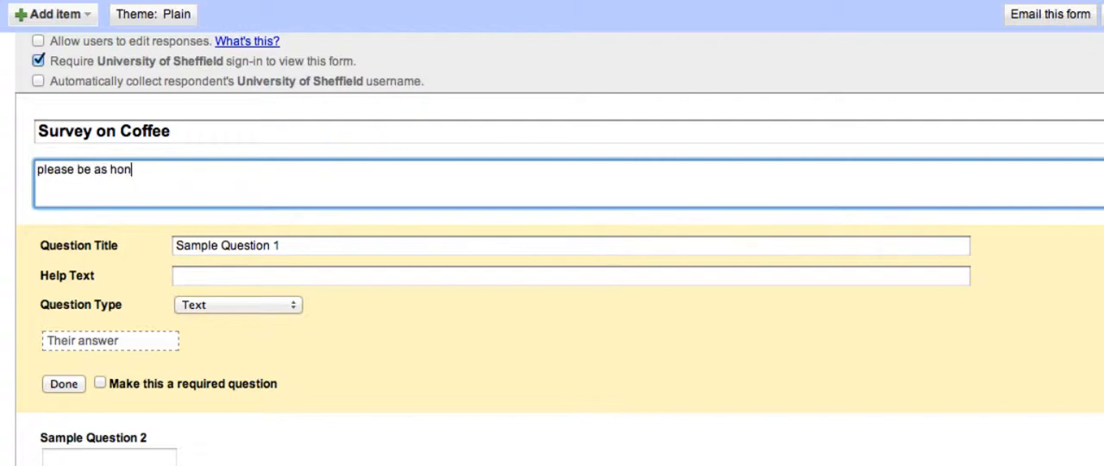
pyautogui.write('est as possible')
pyautogui.click(40, 60)
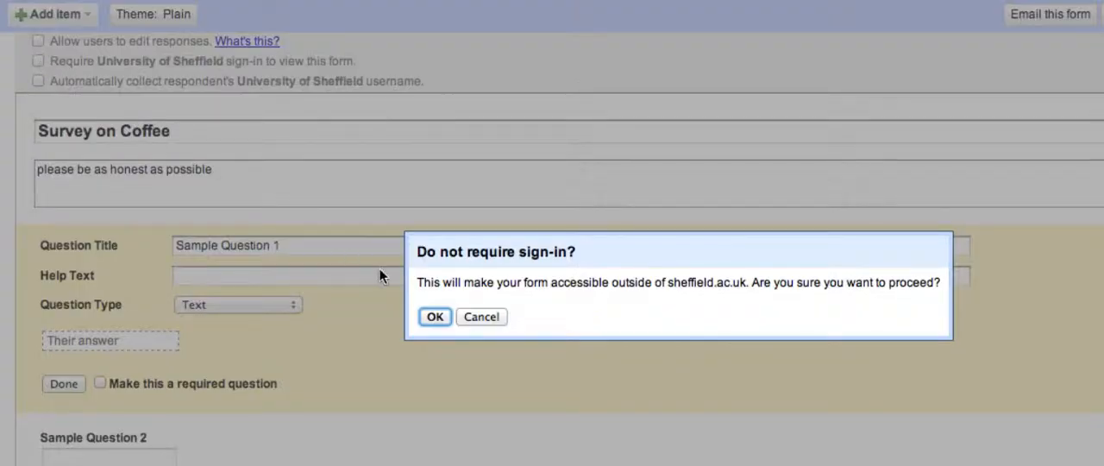
pyautogui.click(435, 316)
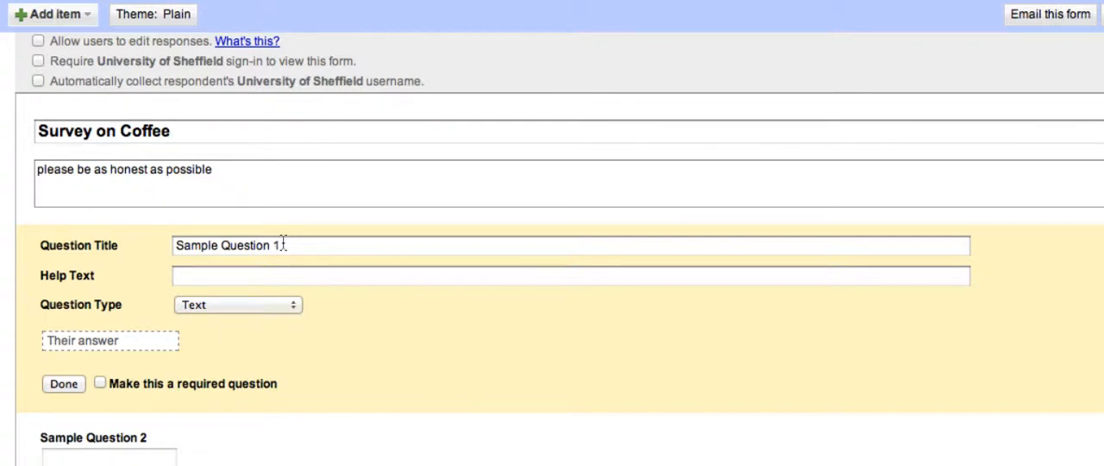
# Step: Title the first question "How often do you drink coffee every day?" and make its type Multiple choice
pyautogui.moveTo(283, 245); pyautogui.dragTo(162, 245)
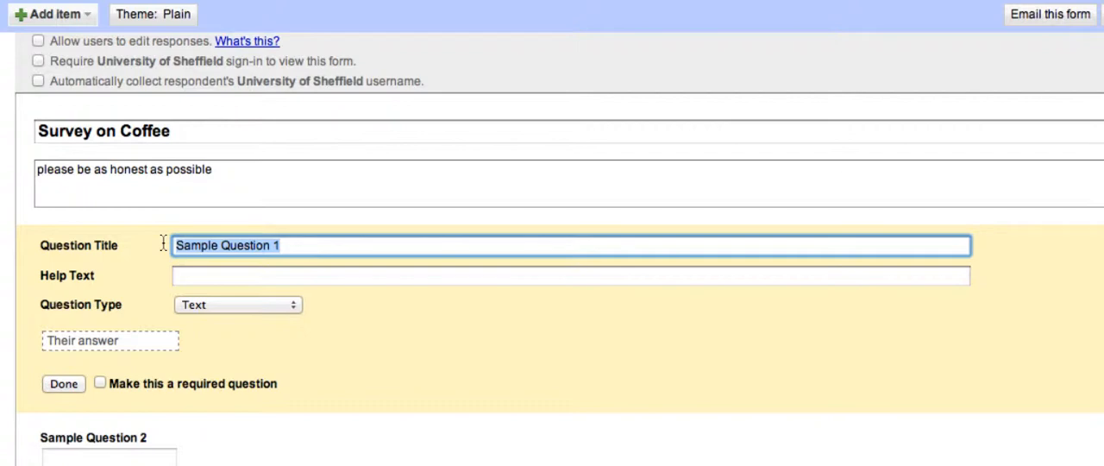
pyautogui.write('How')
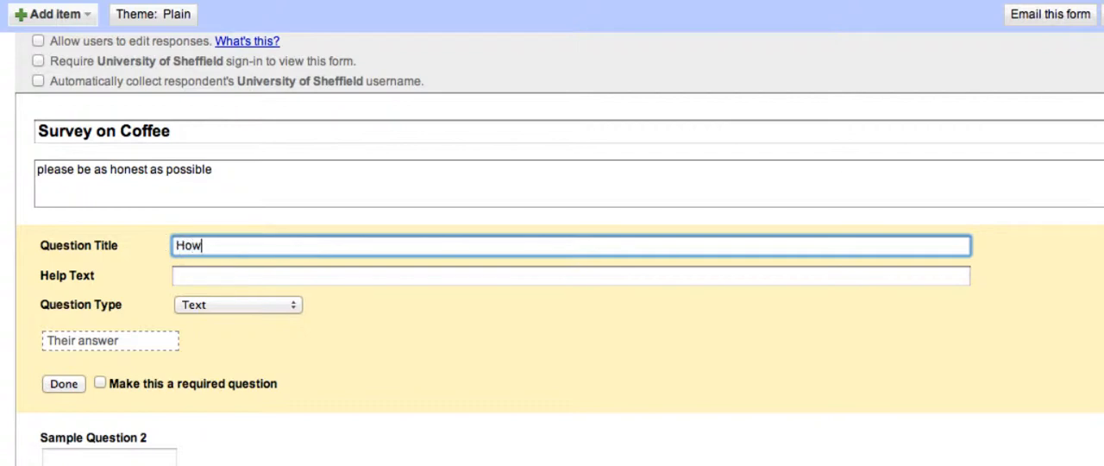
pyautogui.write(' often do you d')
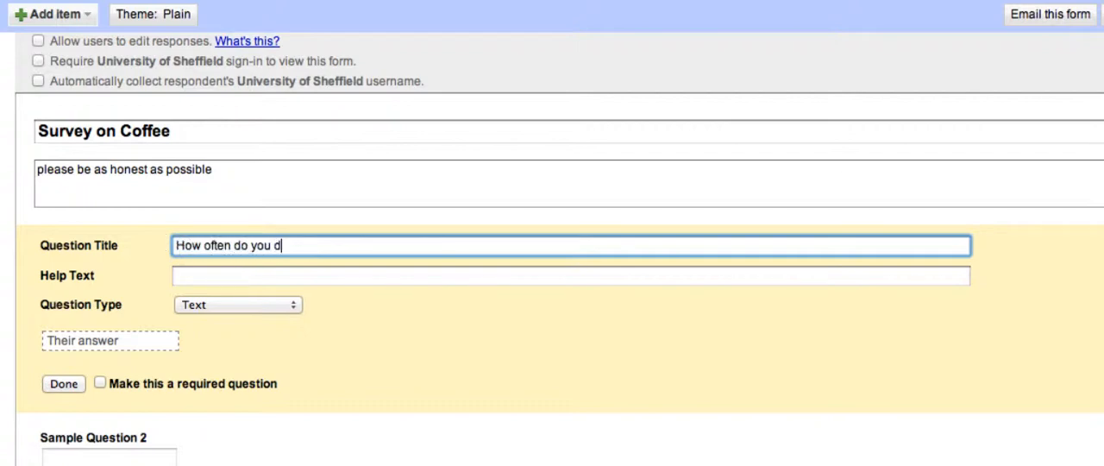
pyautogui.write('rink coffee')
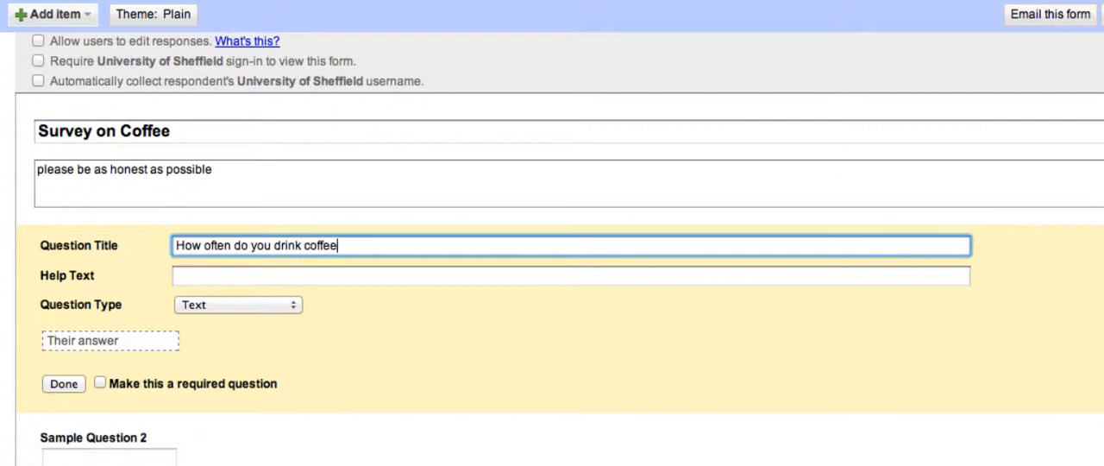
pyautogui.write(' every day?')
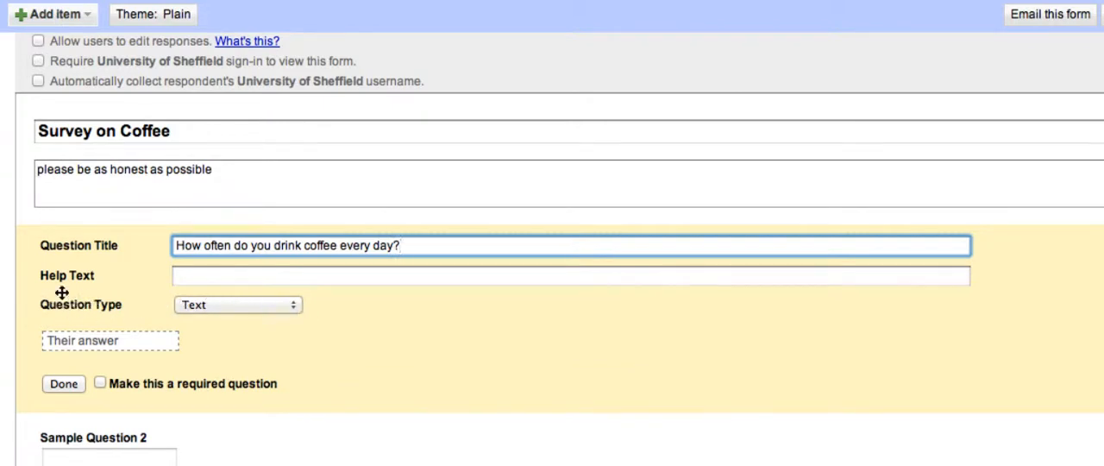
pyautogui.click(293, 307)
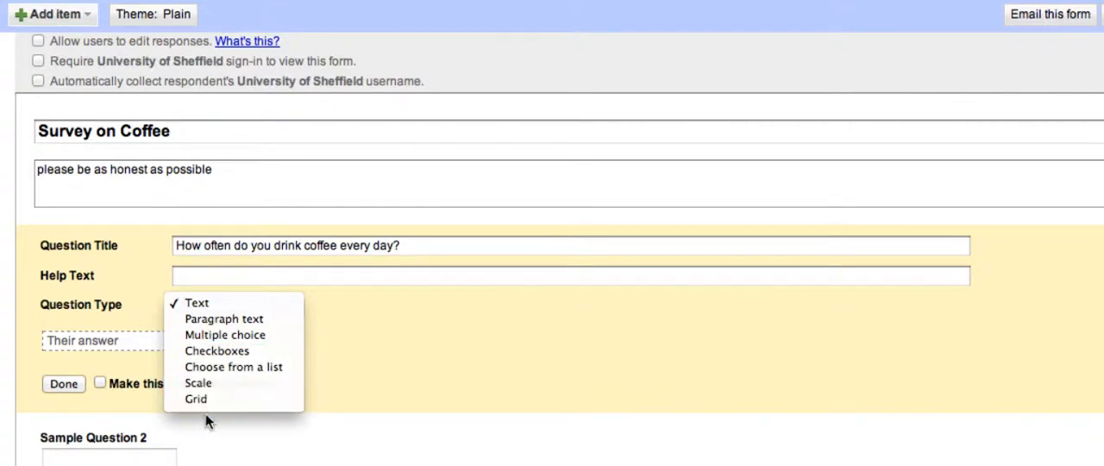
pyautogui.click(232, 333)
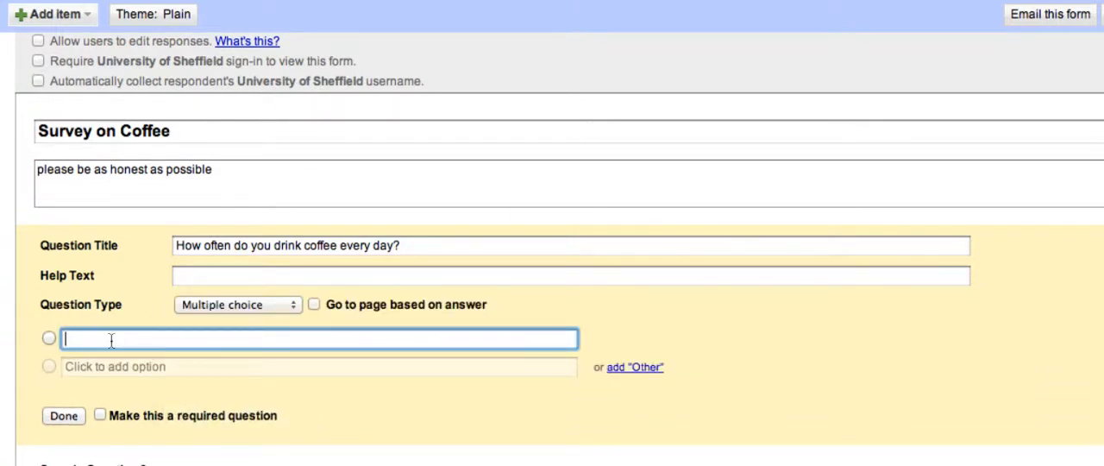
# Step: Fill in four answer options for the coffee frequency question: once, twice, three times and four+
pyautogui.write('once')
pyautogui.click(90, 370)
pyautogui.write('twice')
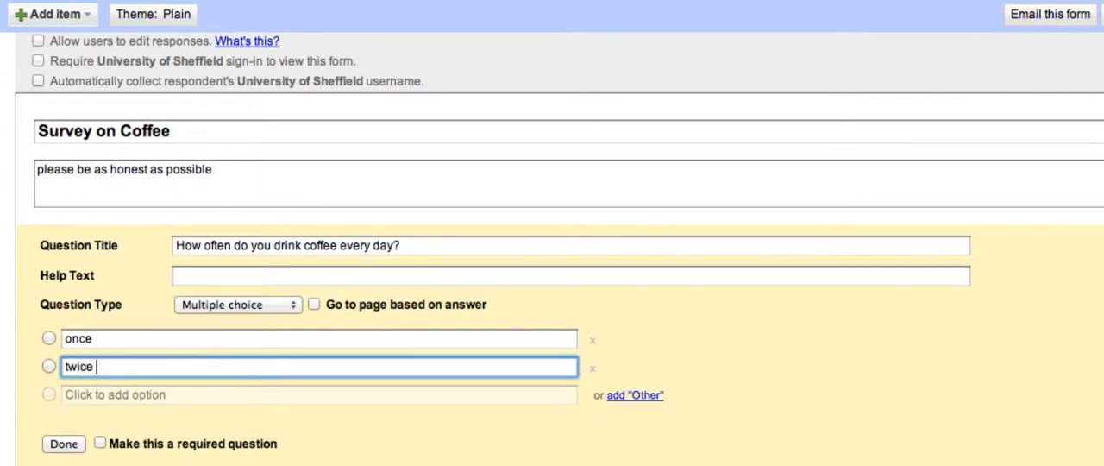
pyautogui.click(86, 398)
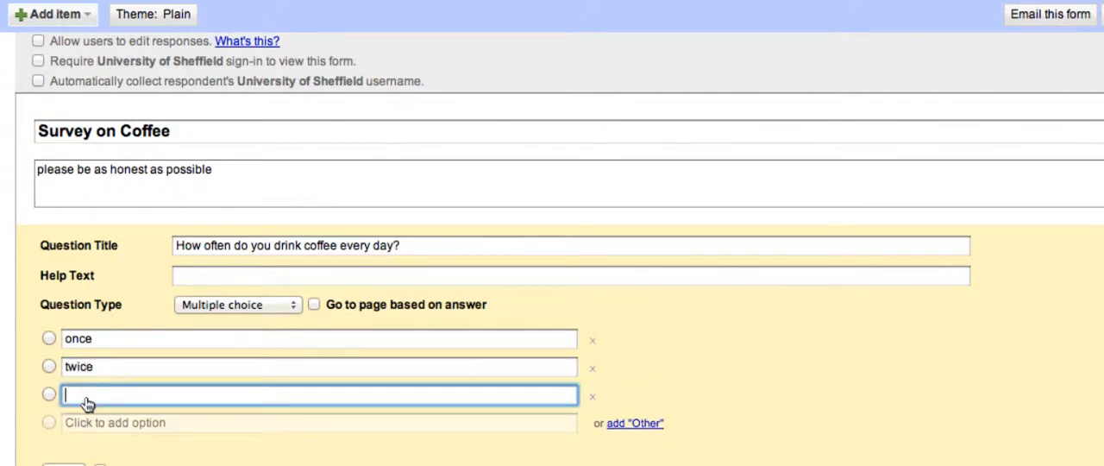
pyautogui.write('three times')
pyautogui.press('BackSpace')
pyautogui.press('BackSpace')
pyautogui.press('BackSpace')
pyautogui.write('mes')
pyautogui.click(75, 428)
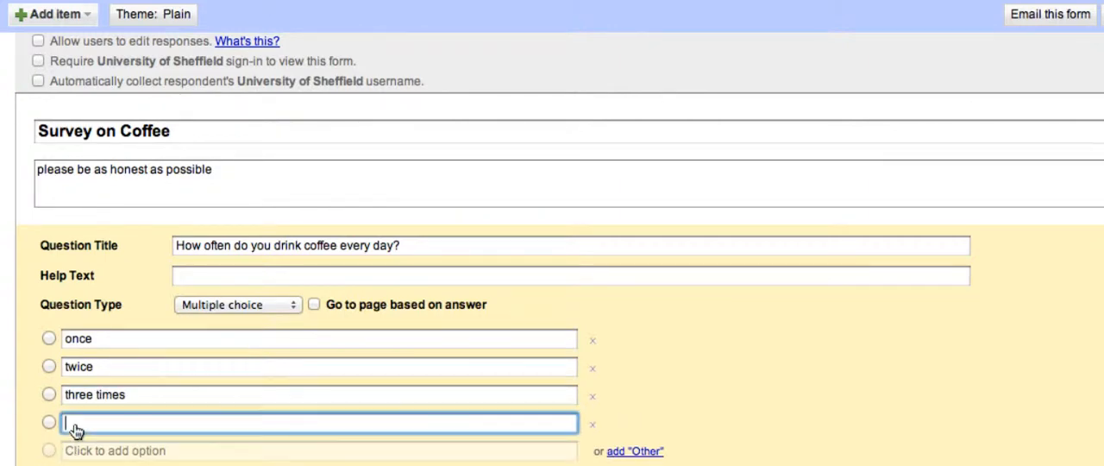
pyautogui.write('four')
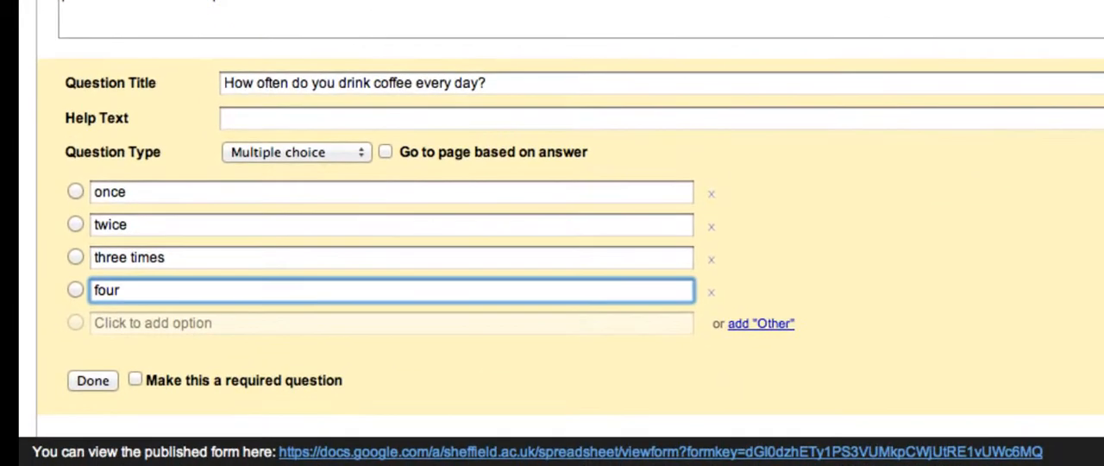
pyautogui.write('+')
# Step: Make the coffee frequency question required and delete Sample Question 2 from the form
pyautogui.click(136, 381)
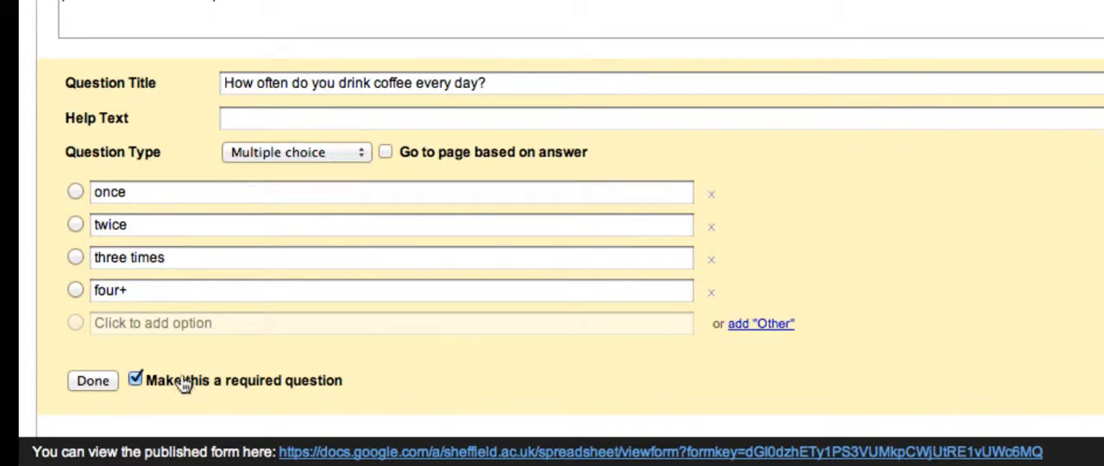
pyautogui.click(82, 380)
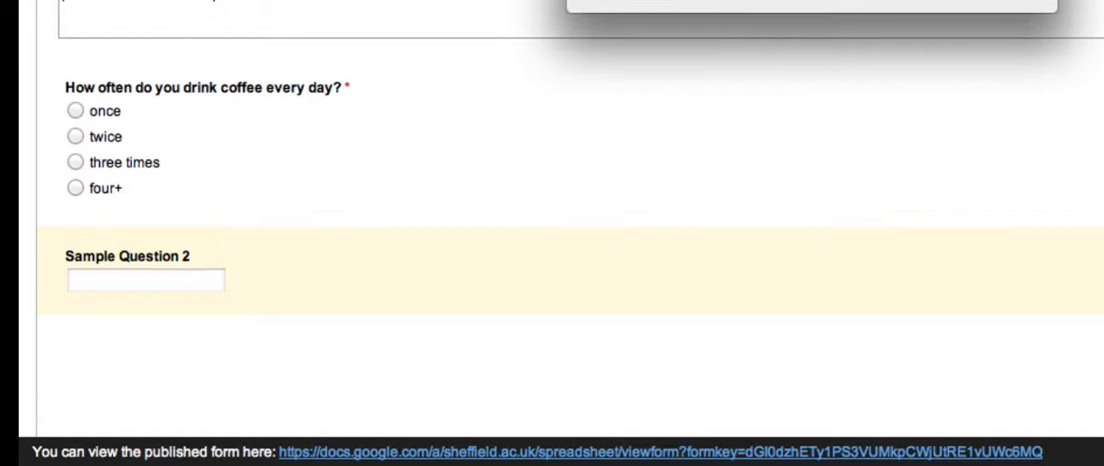
pyautogui.press('Return')
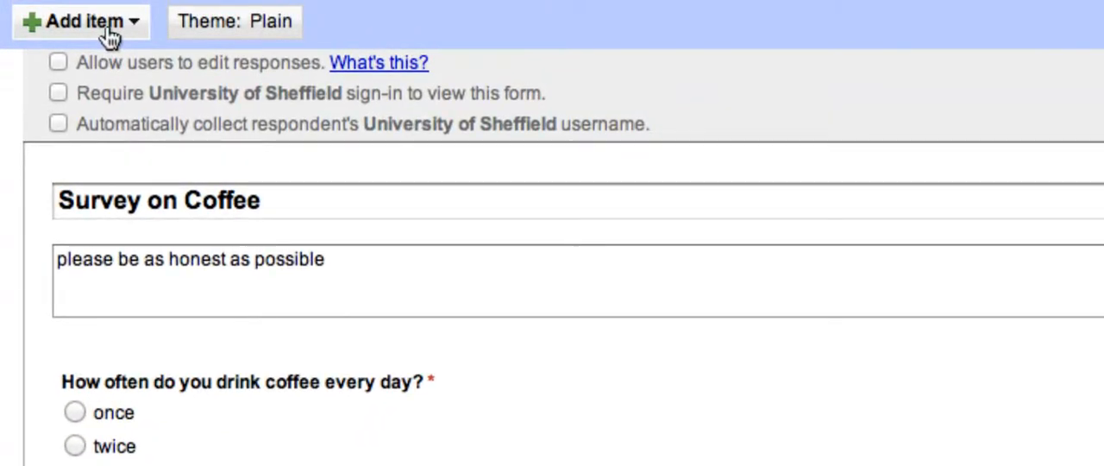
# Step: Add a required text question titled "What is your favourite brand of coffee?" below the first question
pyautogui.click(110, 36)
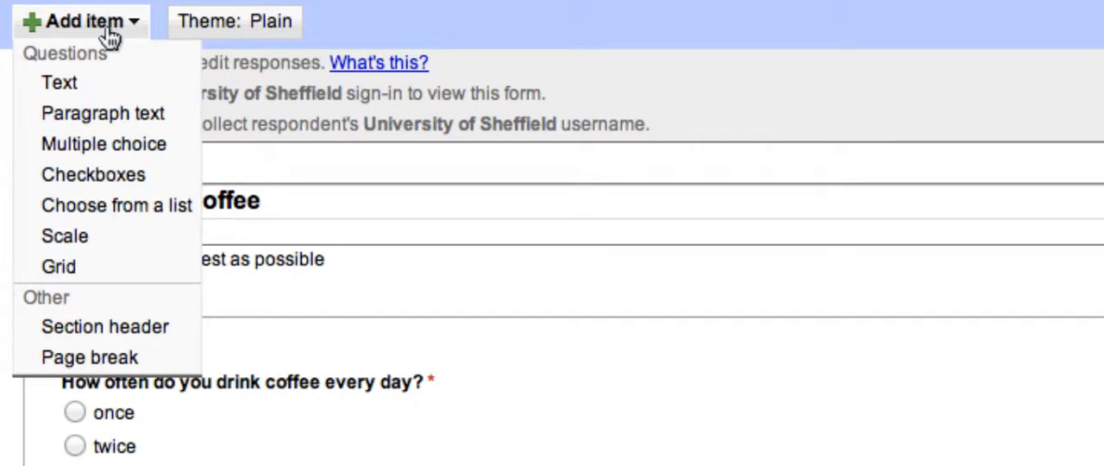
pyautogui.click(82, 85)
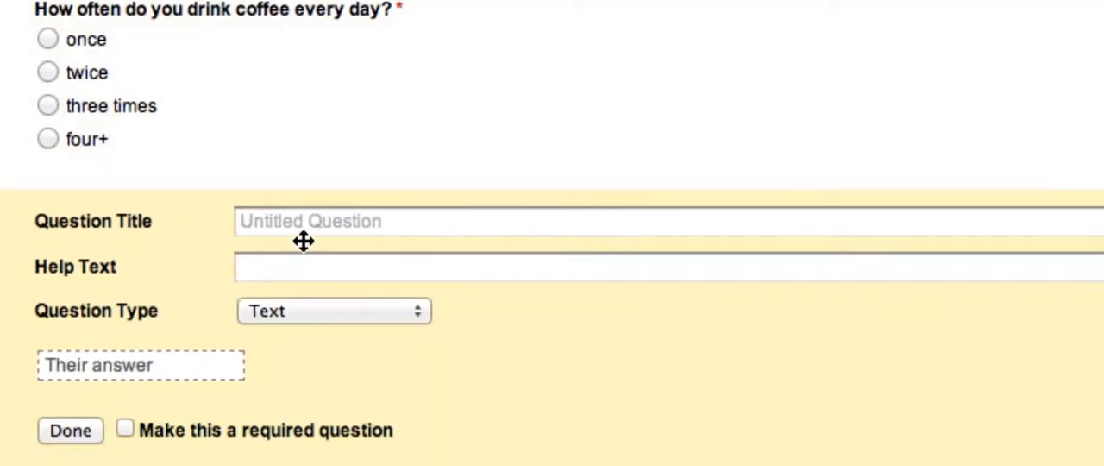
pyautogui.click(328, 383)
pyautogui.write('hat is ;yo')
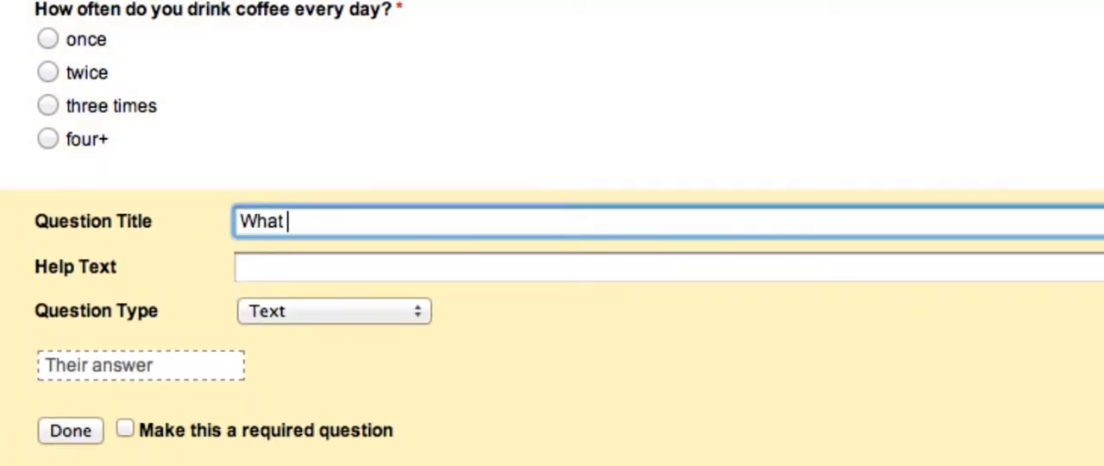
pyautogui.press('BackSpace')
pyautogui.press('BackSpace')
pyautogui.press('BackSpace')
pyautogui.write('o')
pyautogui.press('BackSpace')
pyautogui.write('your favo')
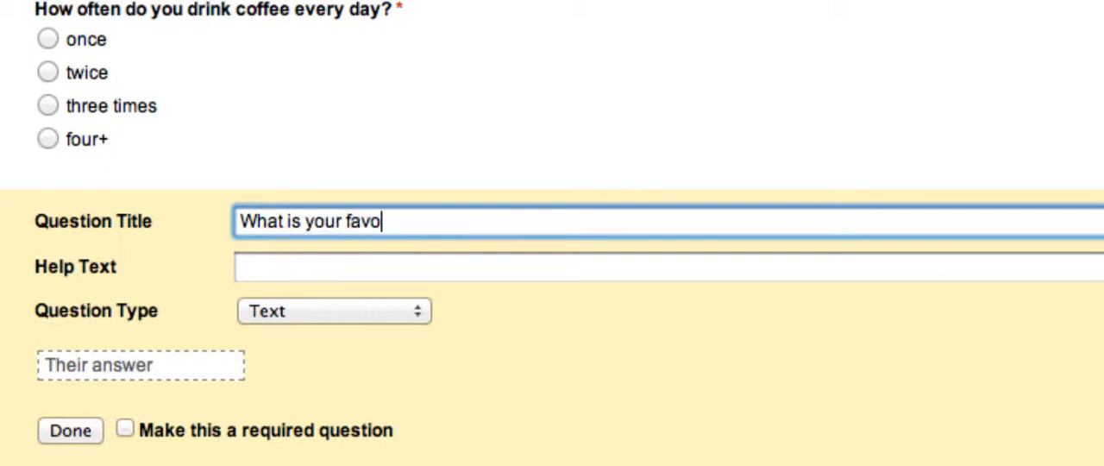
pyautogui.write('urite br')
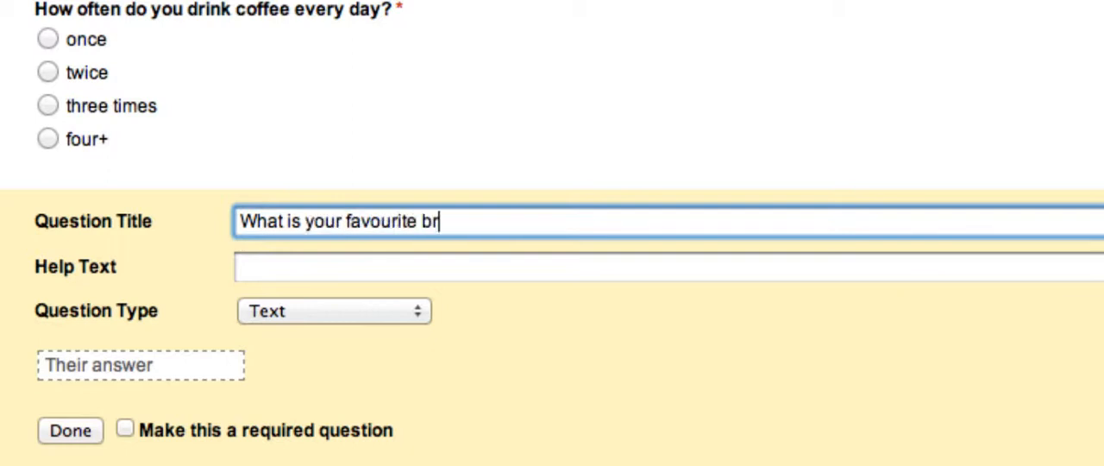
pyautogui.write('and of coffee?')
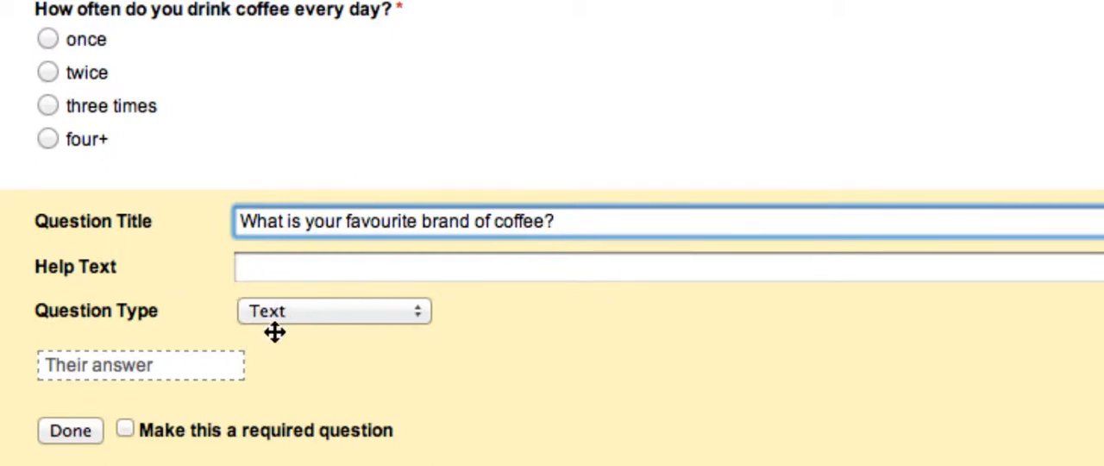
pyautogui.click(126, 430)
pyautogui.click(69, 435)
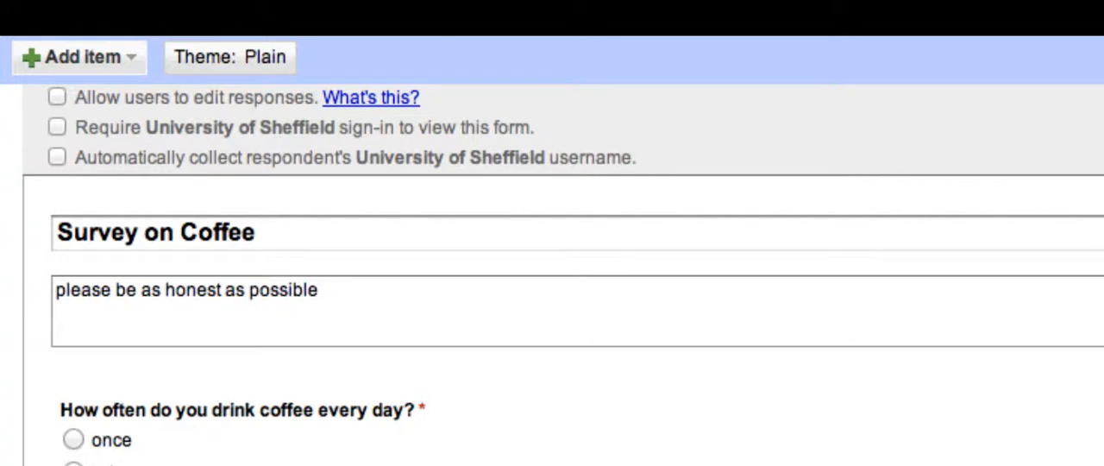
# Step: Add a Scale question titled "Coffee is bad for you." below the favourite brand question
pyautogui.click(100, 61)
pyautogui.click(68, 269)
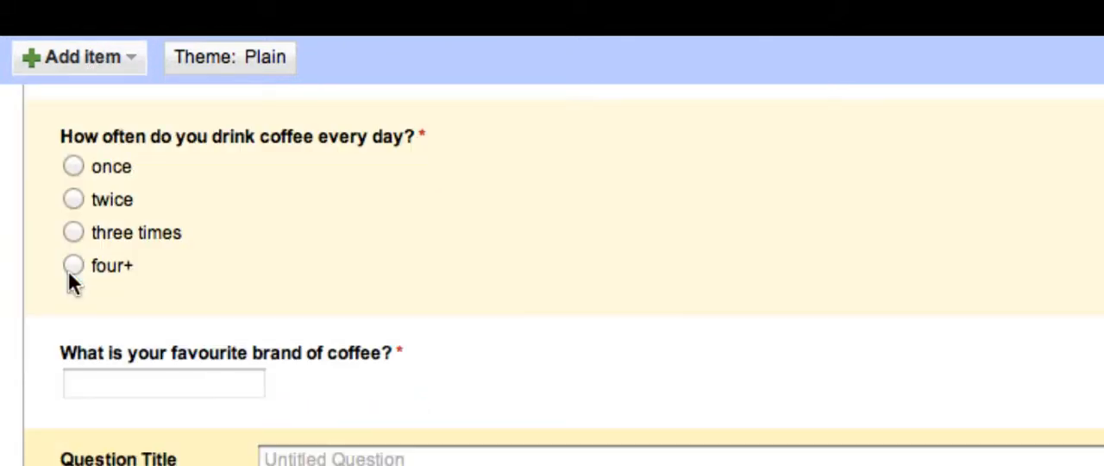
pyautogui.click(349, 458)
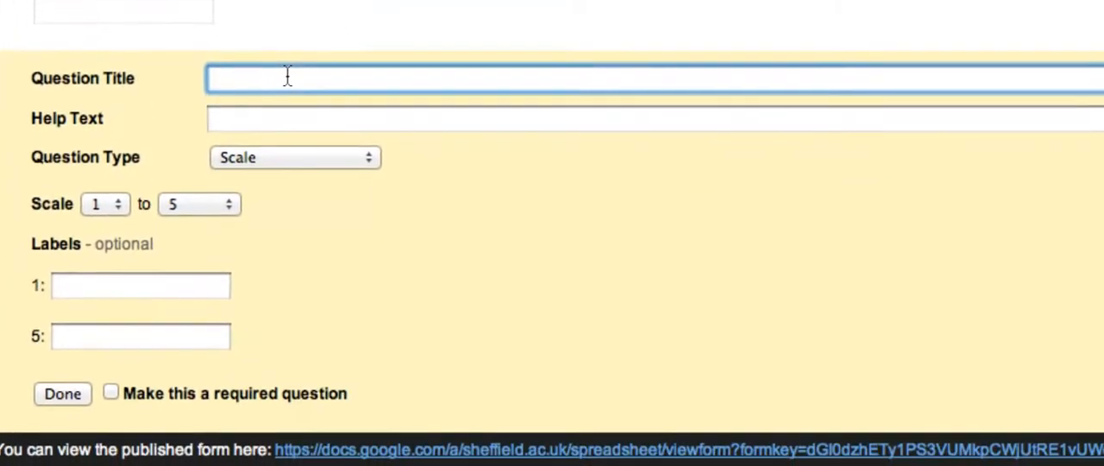
pyautogui.write('Coffee is bad for ou')
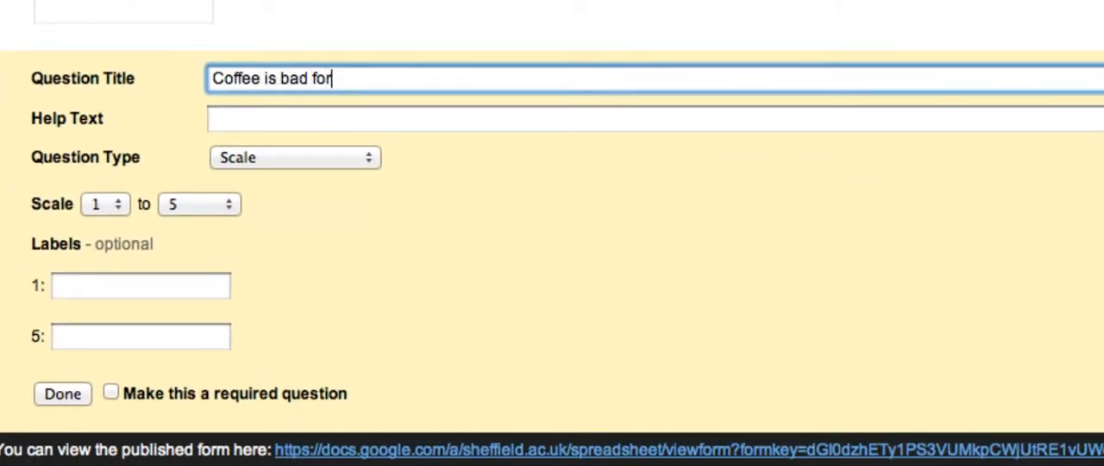
pyautogui.press('BackSpace')
pyautogui.press('BackSpace')
pyautogui.write('you.')
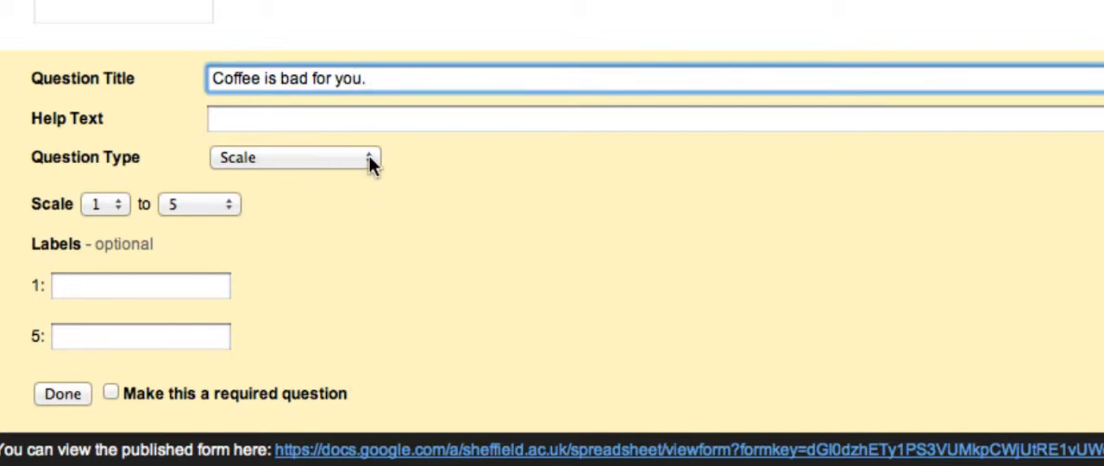
# Step: Label the scale's ends "Strongly Agree" for 1 and "Strongly Disagree" for 5
pyautogui.click(78, 286)
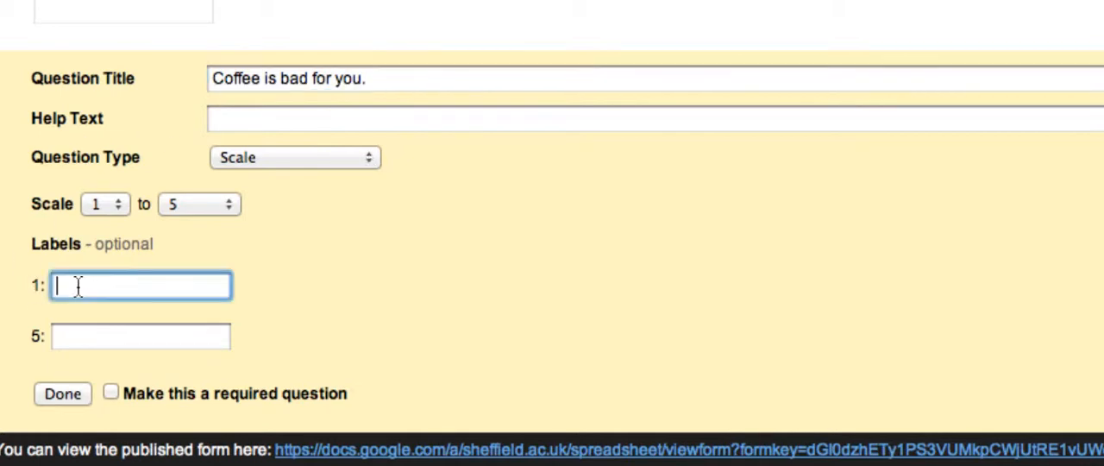
pyautogui.write('Strongly Agree')
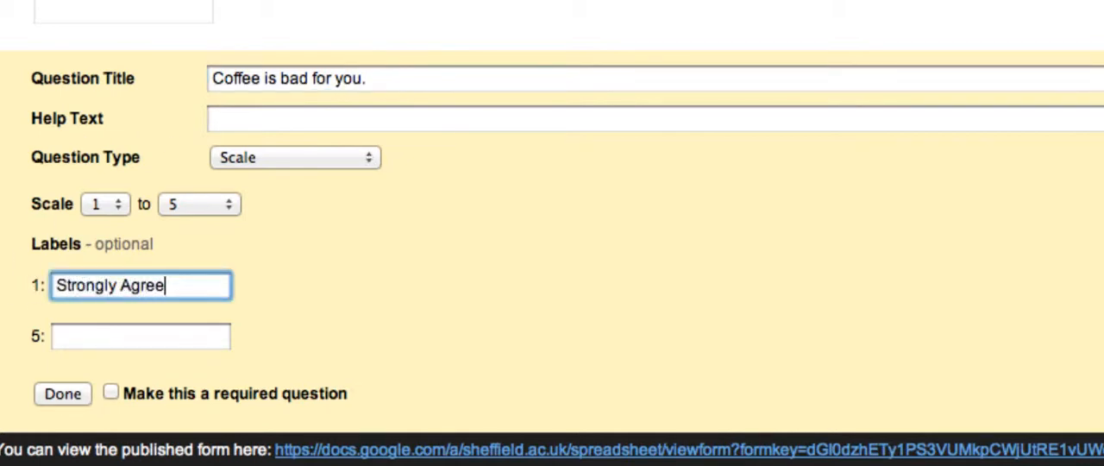
pyautogui.click(61, 337)
pyautogui.write('Strong')
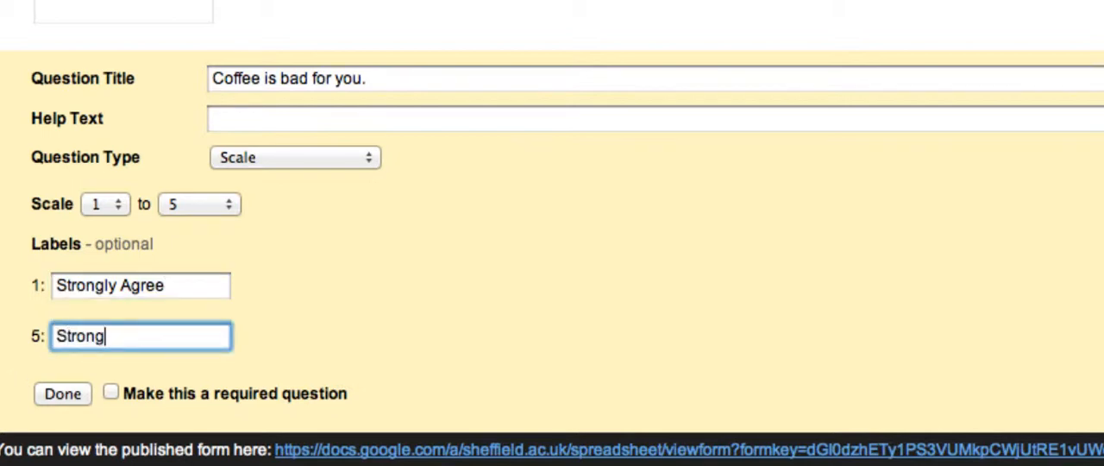
pyautogui.write('ly Disag')
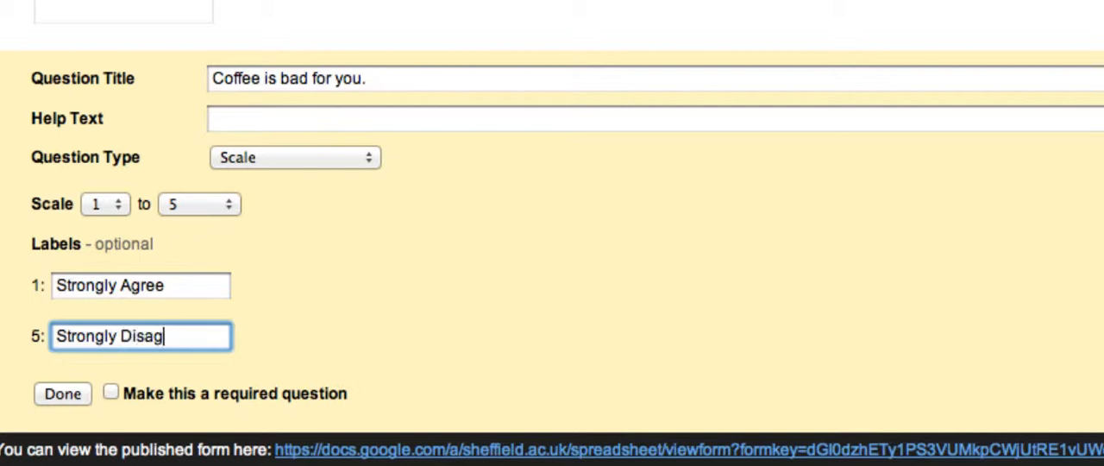
pyautogui.write('ree')
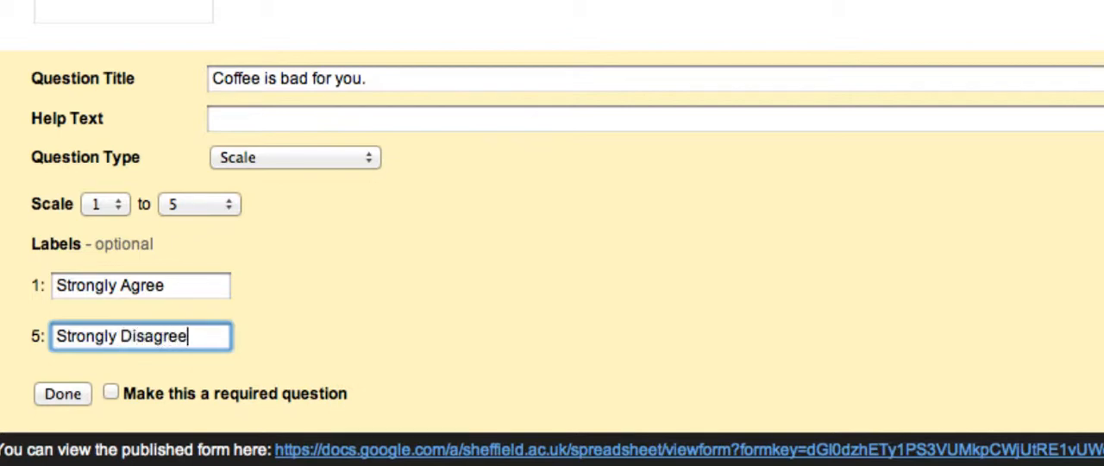
# Step: Extend the scale to run from 1 to 10 and finish it as a required question
pyautogui.click(231, 204)
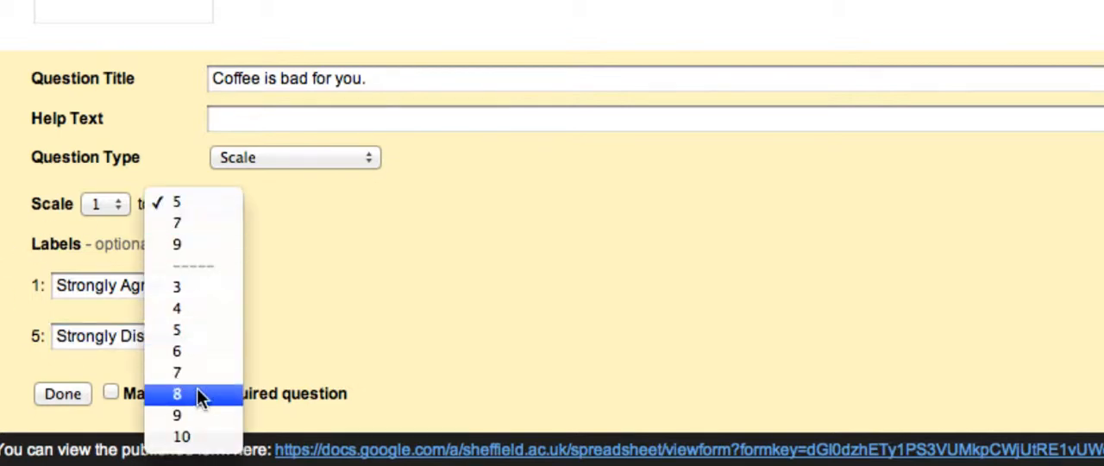
pyautogui.click(198, 435)
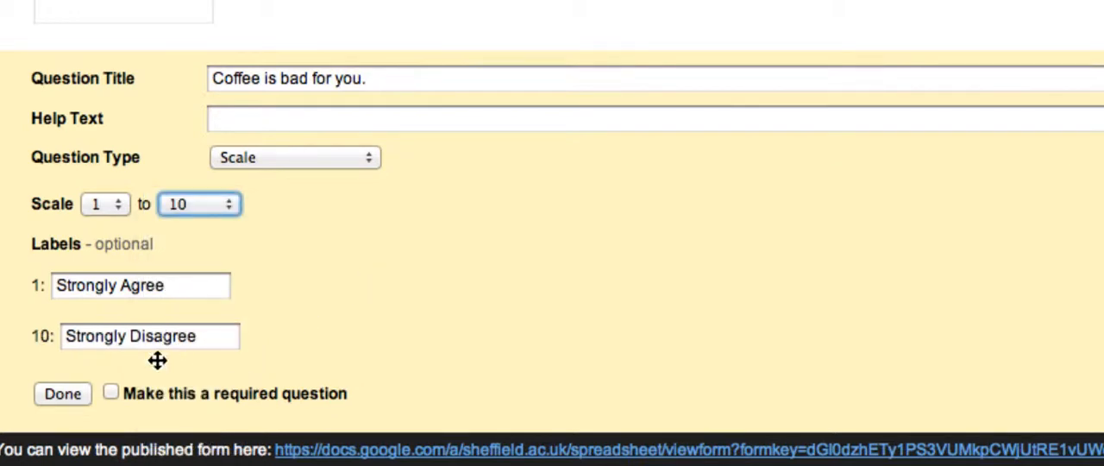
pyautogui.click(110, 393)
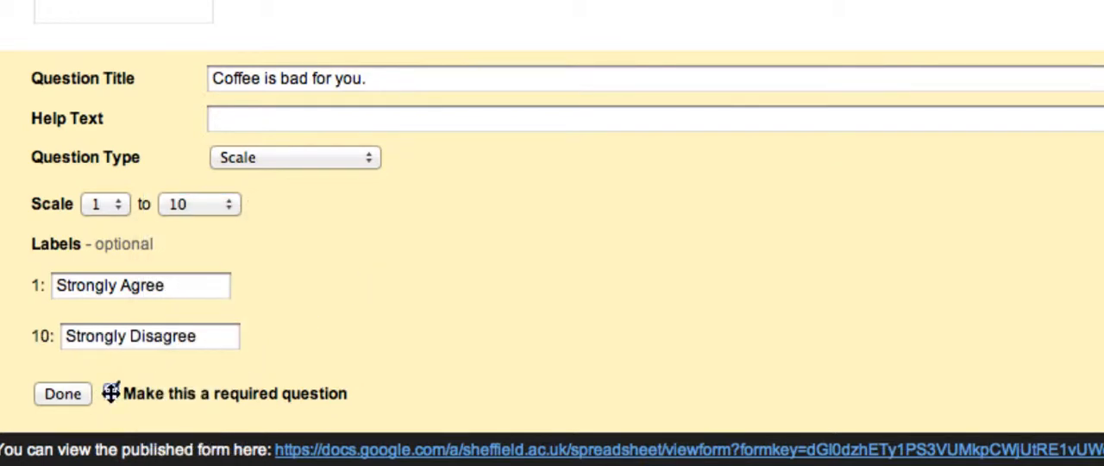
pyautogui.click(57, 395)
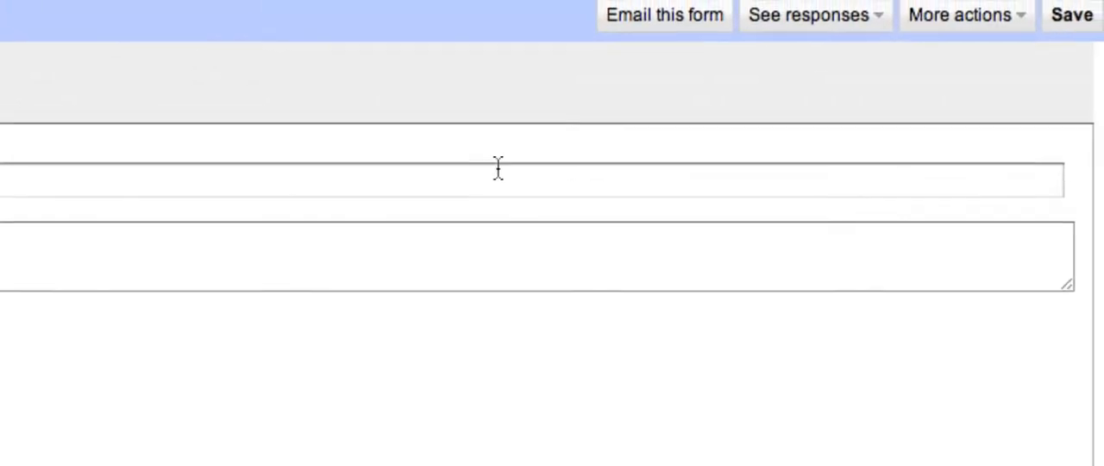
# Step: Save the form and email it, with the form included, to the contact's Gmail address
pyautogui.click(1075, 26)
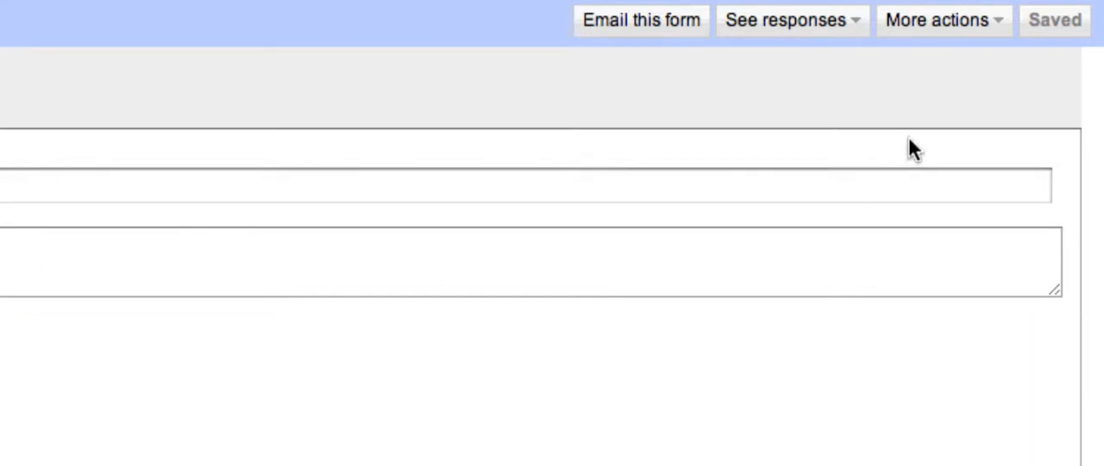
pyautogui.click(643, 27)
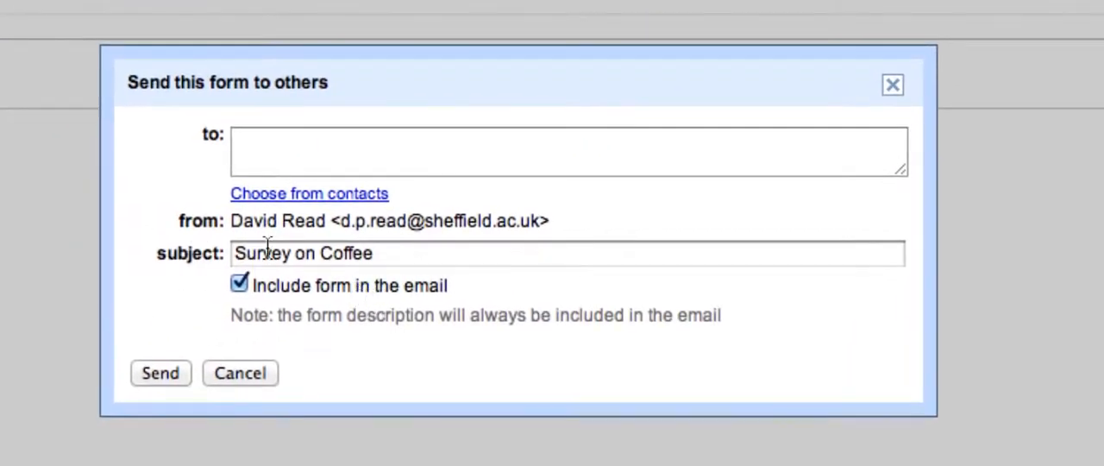
pyautogui.click(279, 147)
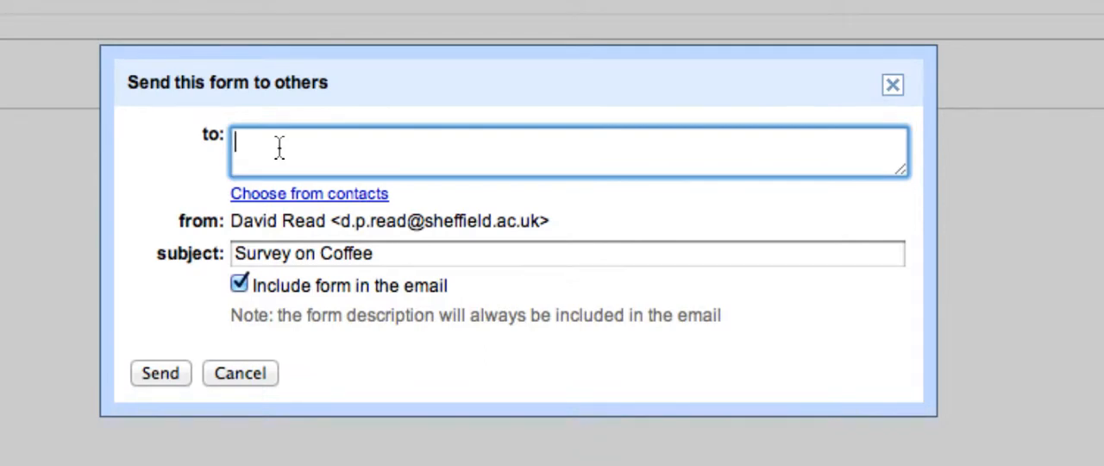
pyautogui.write('dread')
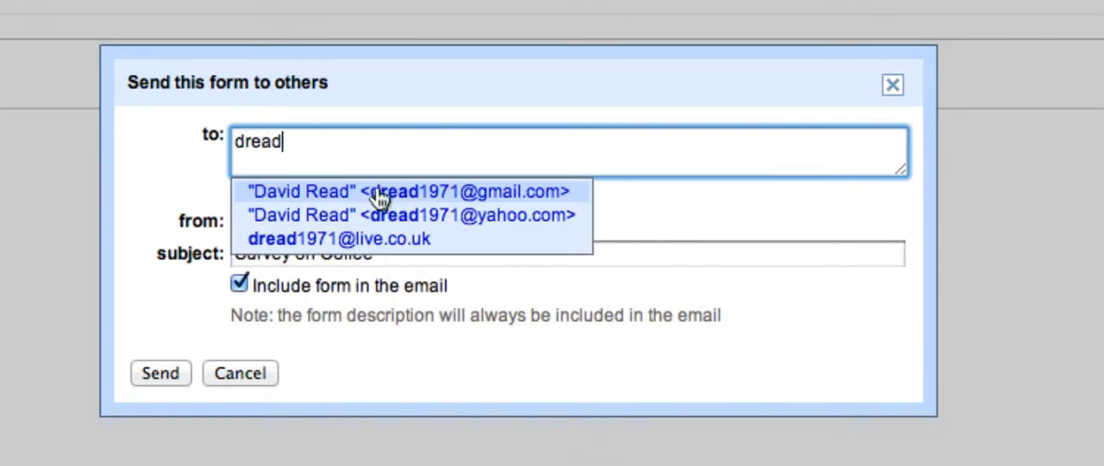
pyautogui.click(380, 194)
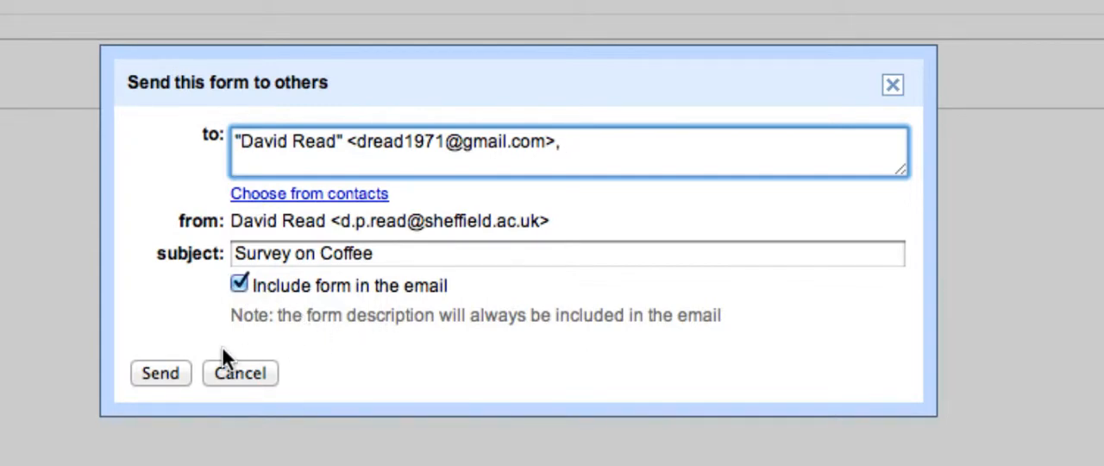
pyautogui.click(161, 371)
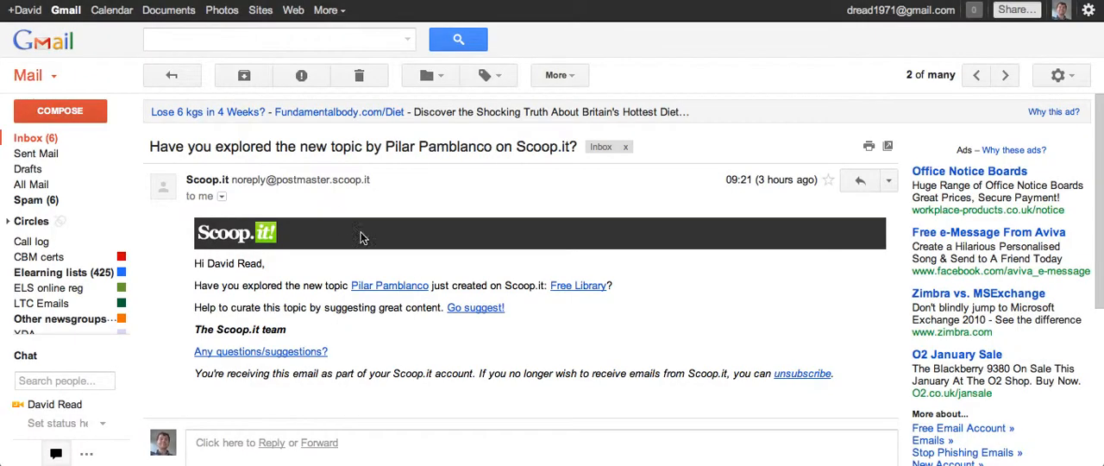
# Step: In the recipient's Gmail inbox, open the "Survey on Coffee" email and look through its embedded form
pyautogui.click(36, 138)
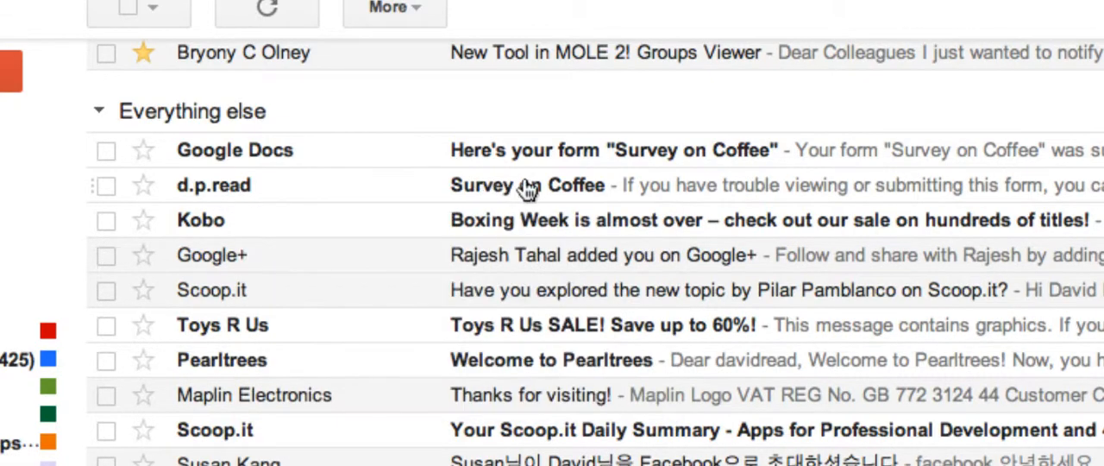
pyautogui.click(517, 186)
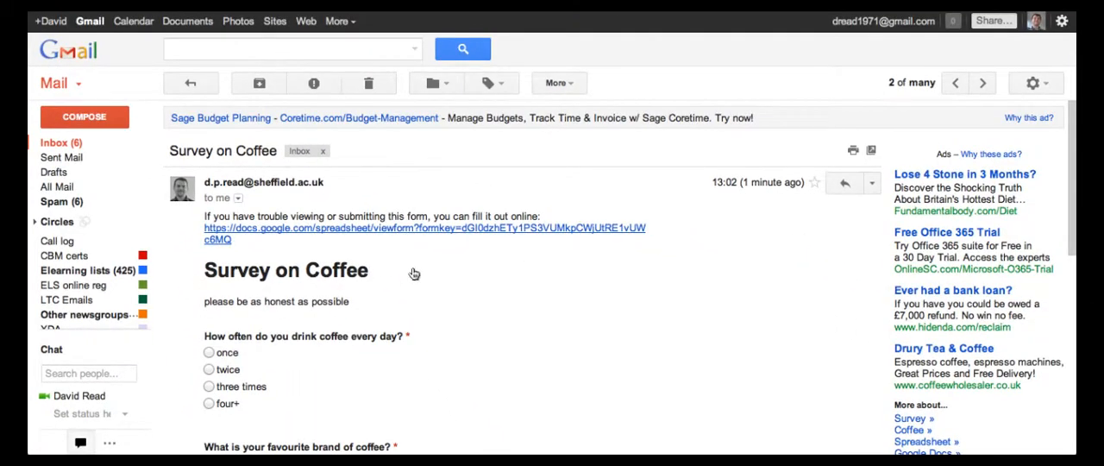
pyautogui.scroll(-3, 440, 262)
pyautogui.scroll(-2, 441, 262)
pyautogui.scroll(5, 441, 262)
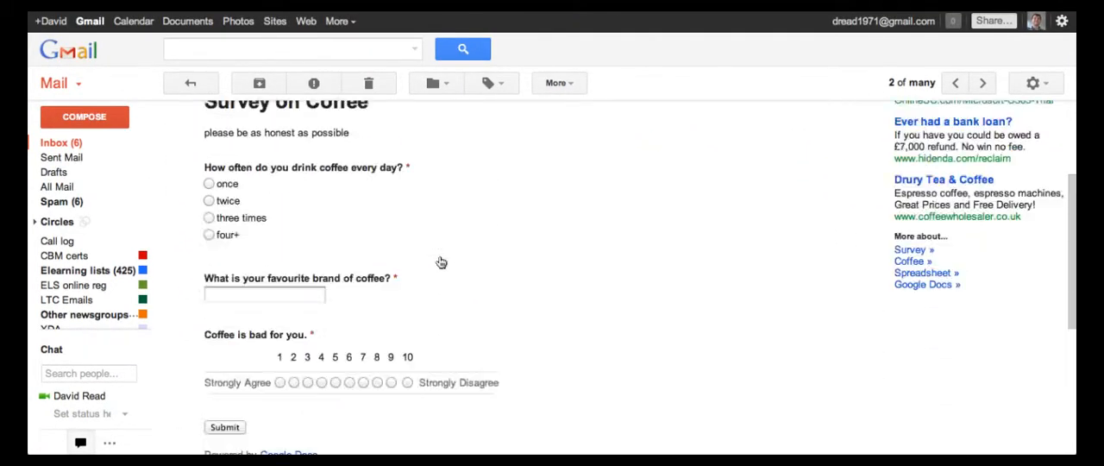
pyautogui.scroll(-1, 441, 262)
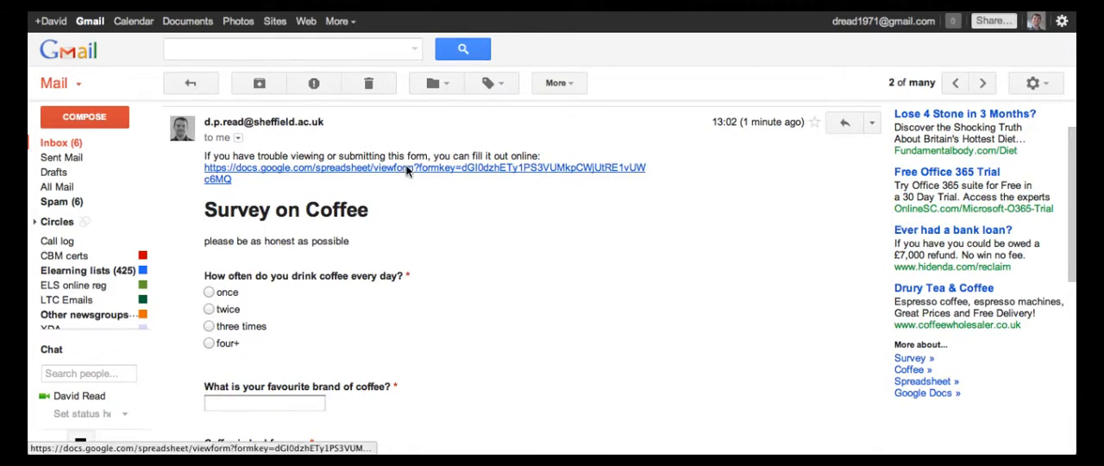
pyautogui.scroll(-3, 312, 271)
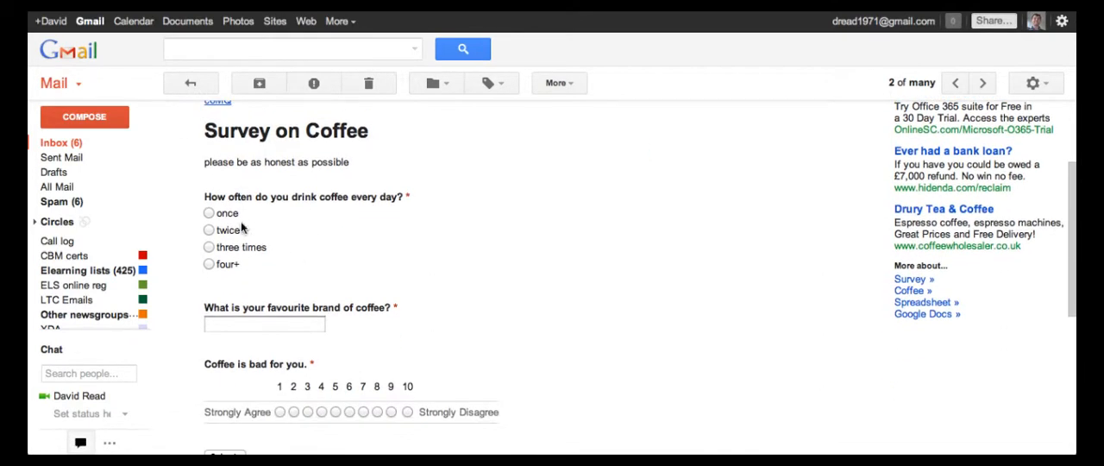
# Step: Answer the emailed survey with "twice", brand "nescafe" and scale value 5, and submit it to the external page
pyautogui.click(209, 230)
pyautogui.click(221, 322)
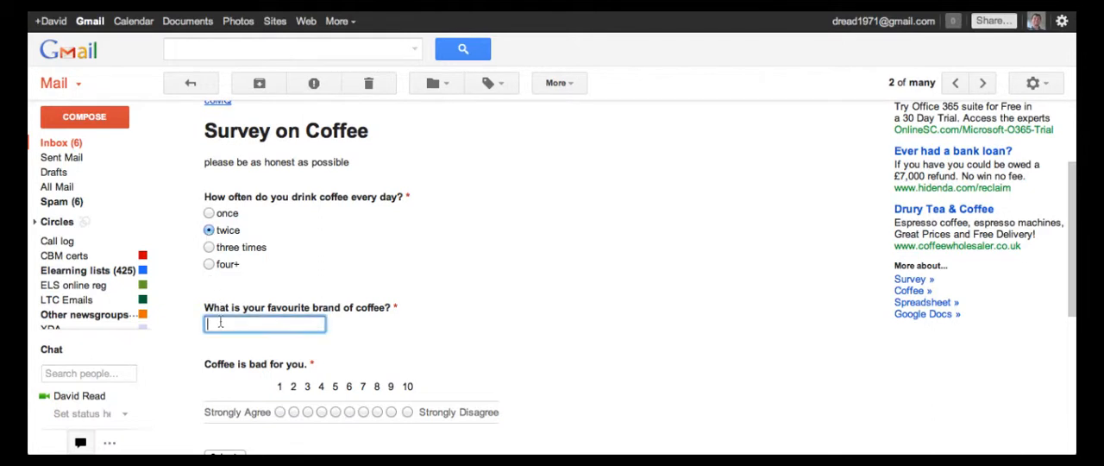
pyautogui.write('nescafe')
pyautogui.click(333, 413)
pyautogui.scroll(-4, 425, 310)
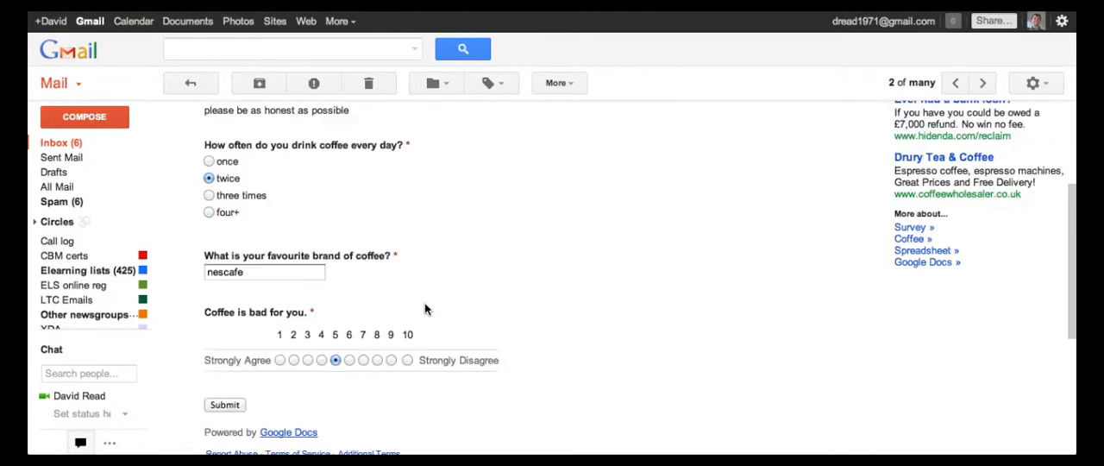
pyautogui.click(231, 269)
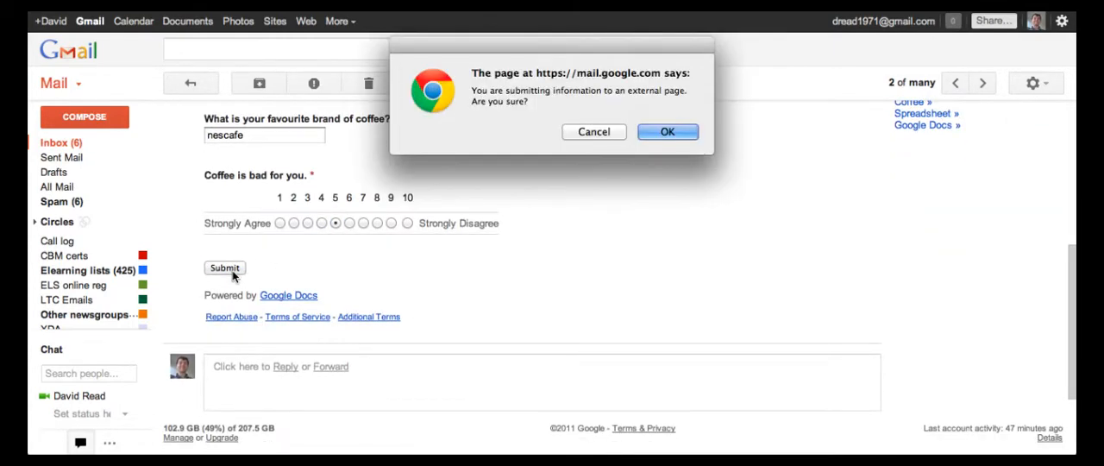
pyautogui.click(667, 132)
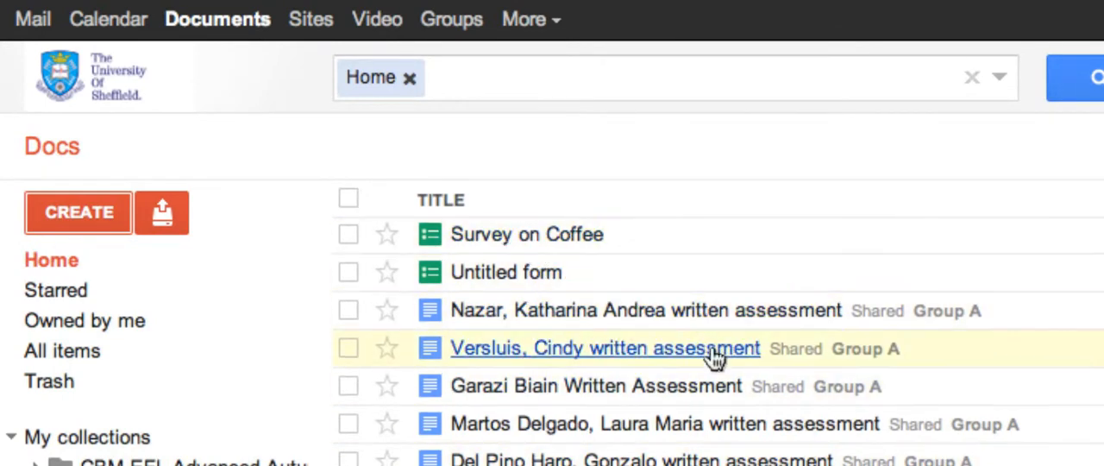
# Step: In Google Docs, open the Survey on Coffee responses spreadsheet and examine the summary of responses for each question
pyautogui.click(550, 237)
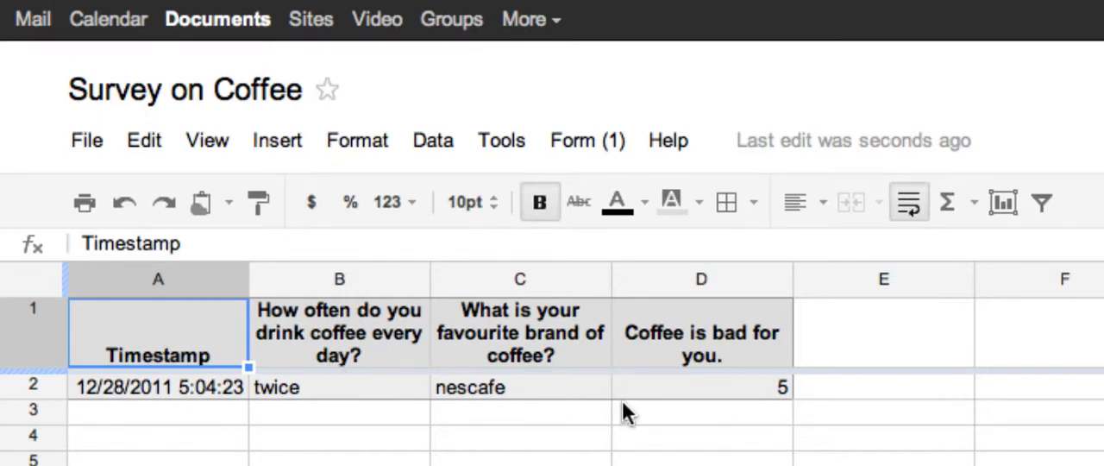
pyautogui.click(508, 142)
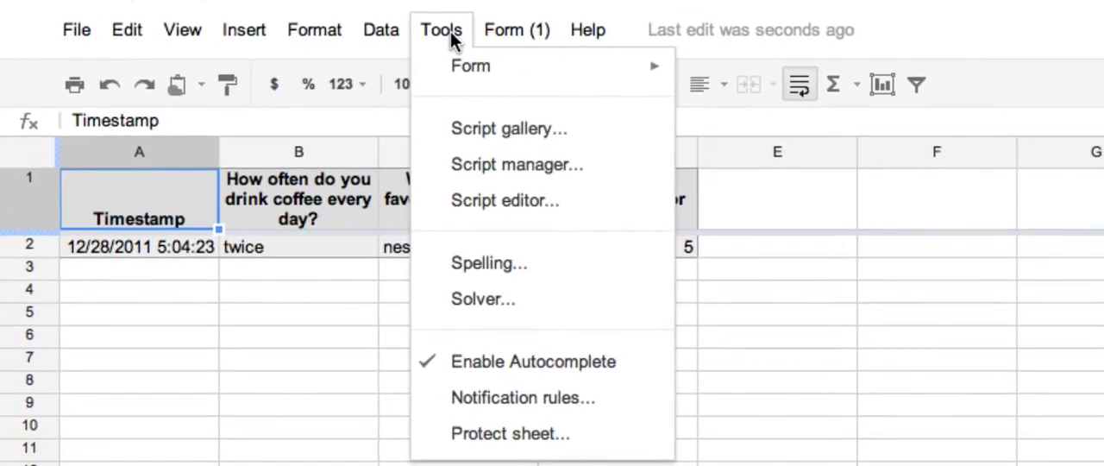
pyautogui.moveTo(499, 29)
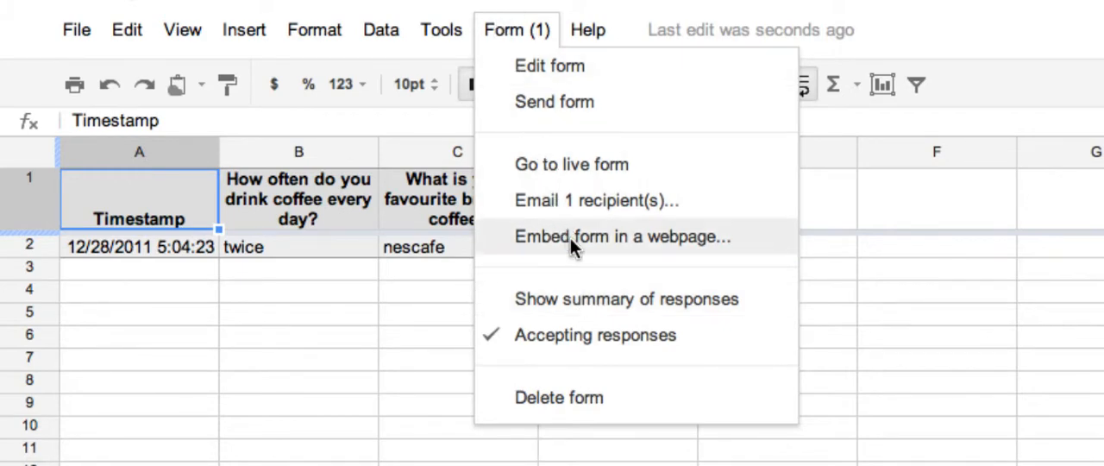
pyautogui.click(598, 303)
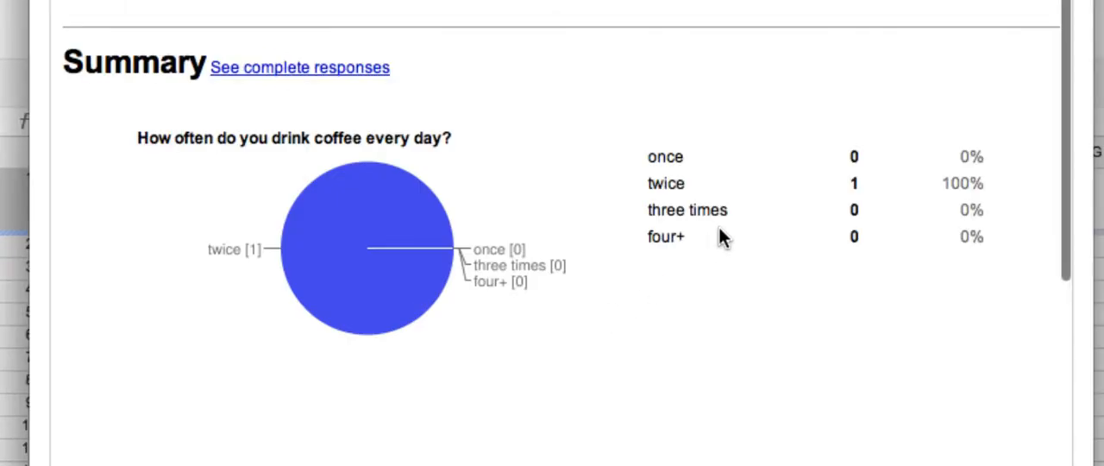
pyautogui.scroll(-8, 610, 138)
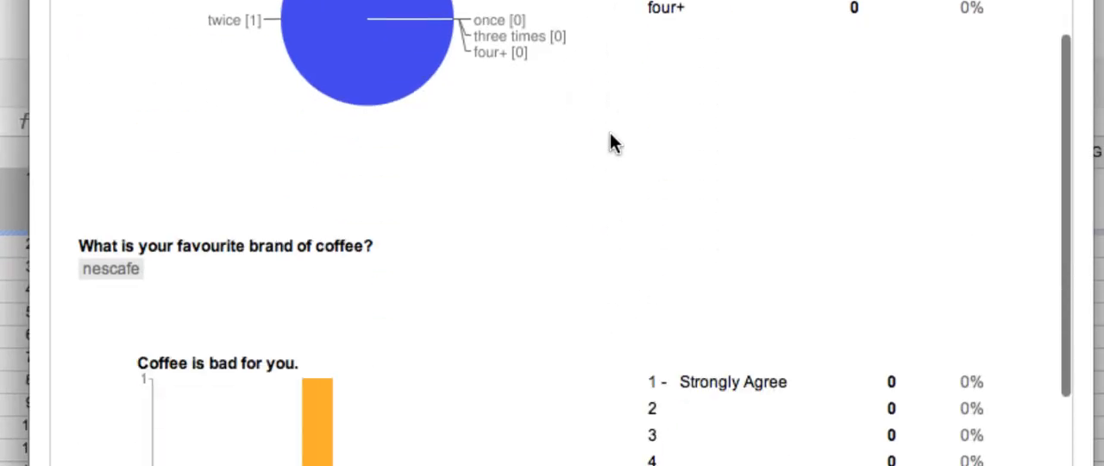
pyautogui.scroll(5, 610, 135)
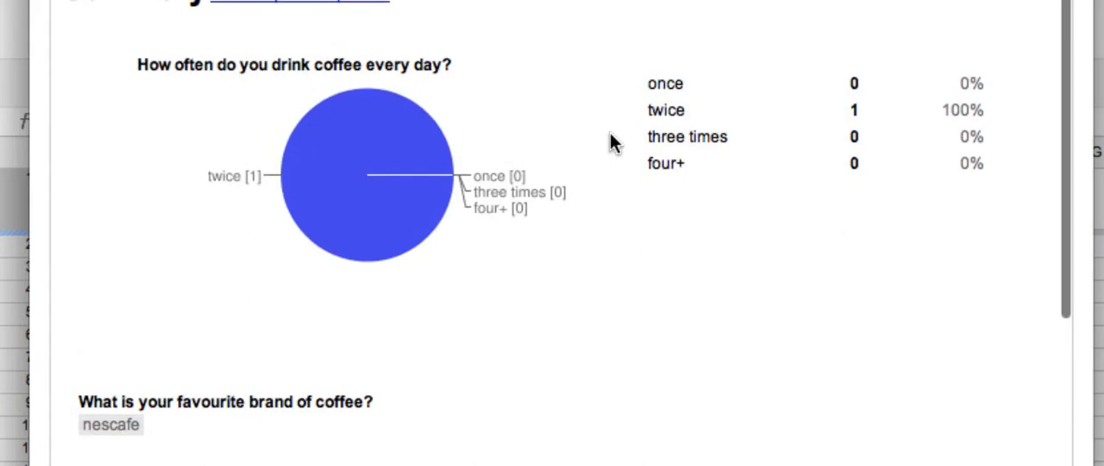
pyautogui.scroll(-6, 610, 135)
pyautogui.scroll(-5, 610, 134)
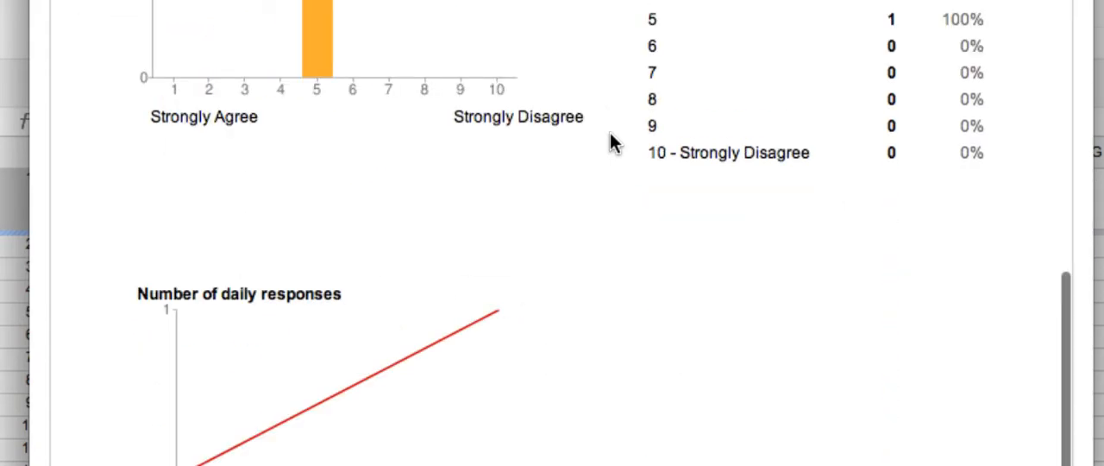